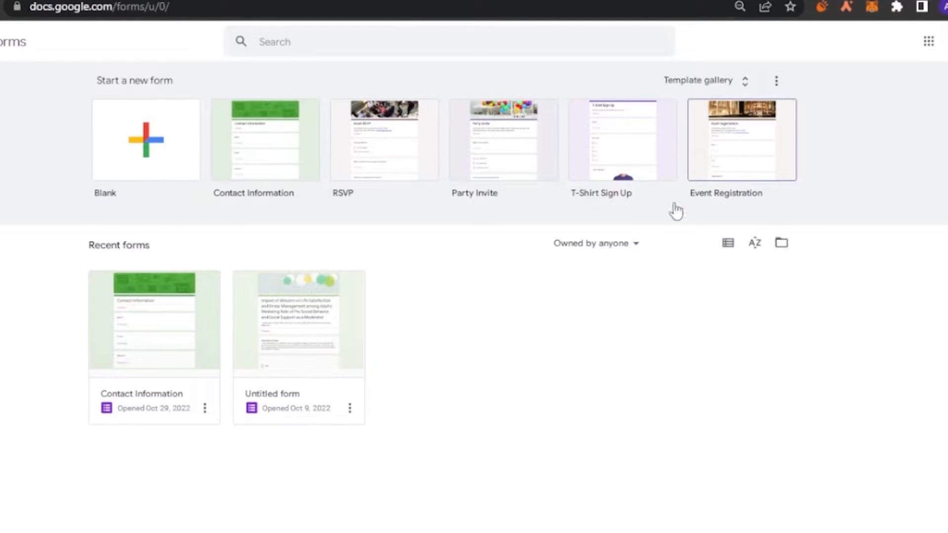
# Open a new browser tab and look through the Google apps list for Google Forms.
pyautogui.hotkey('ctrl', 't')
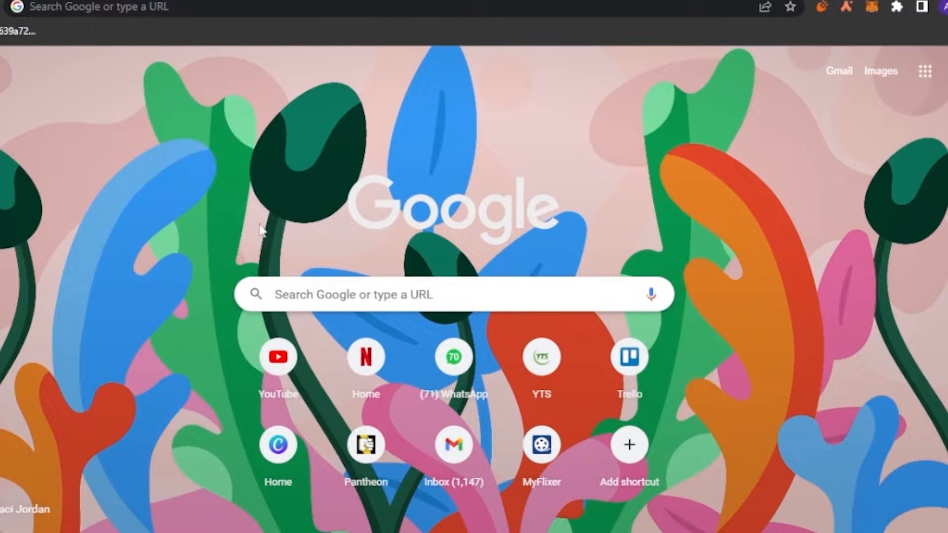
pyautogui.click(925, 72)
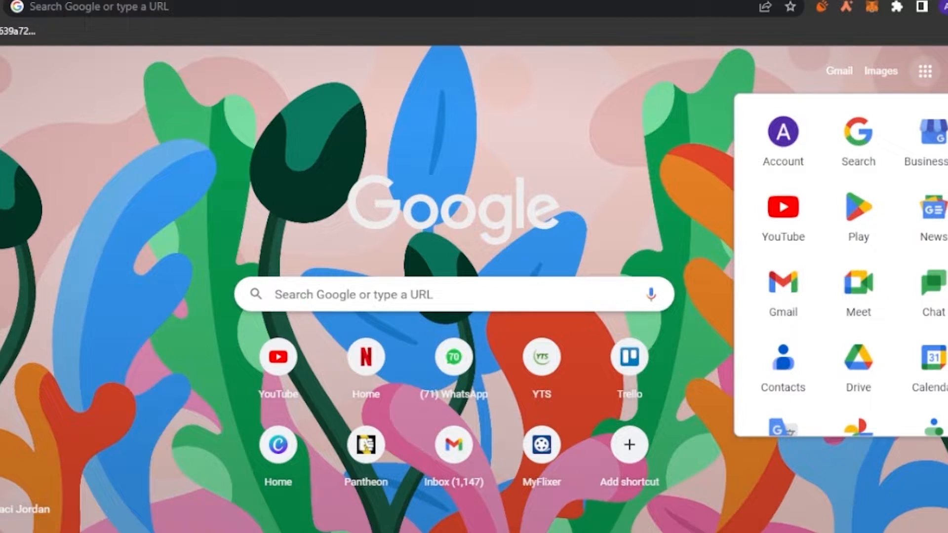
pyautogui.scroll(-1, 854, 273)
pyautogui.scroll(-10, 839, 267)
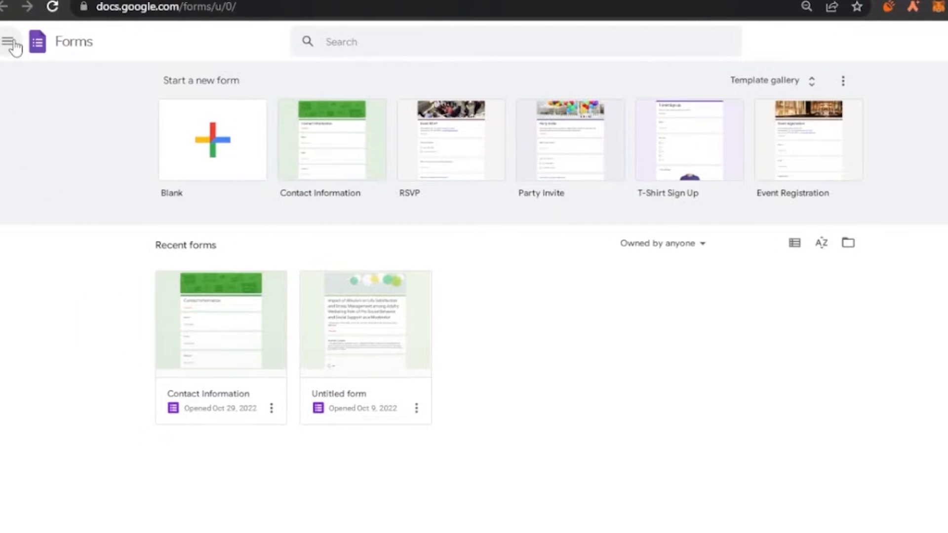
# Look over the Google Forms main menu and browse the Work and Education templates in the template gallery.
pyautogui.click(13, 44)
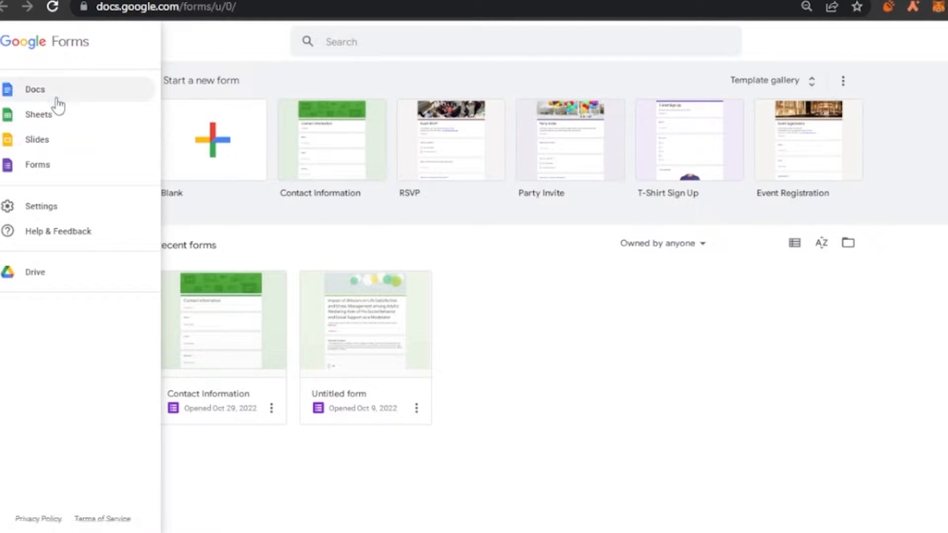
pyautogui.click(622, 390)
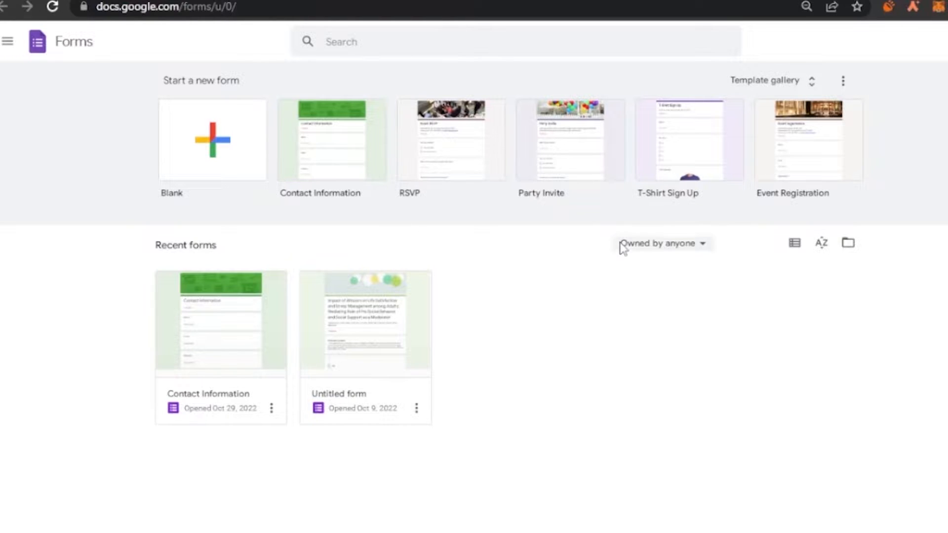
pyautogui.click(819, 78)
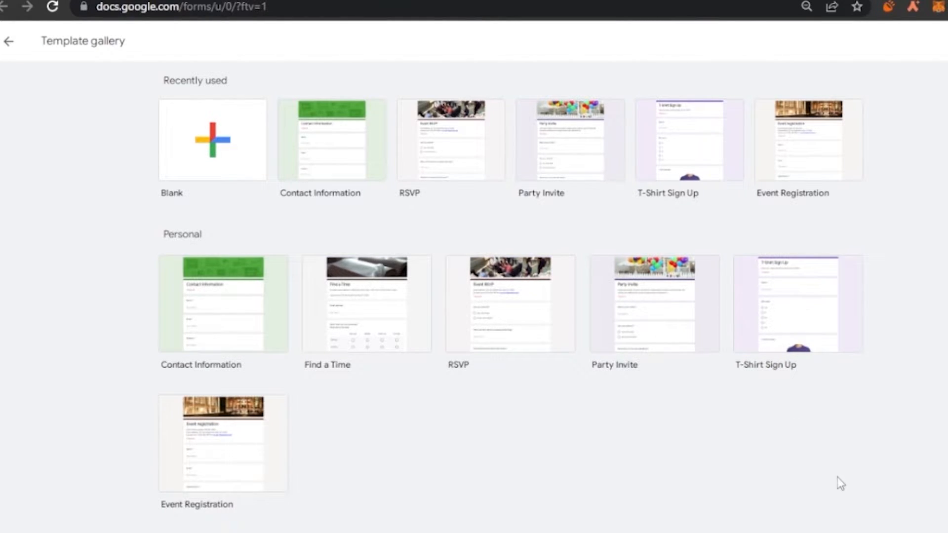
pyautogui.scroll(-10, 509, 296)
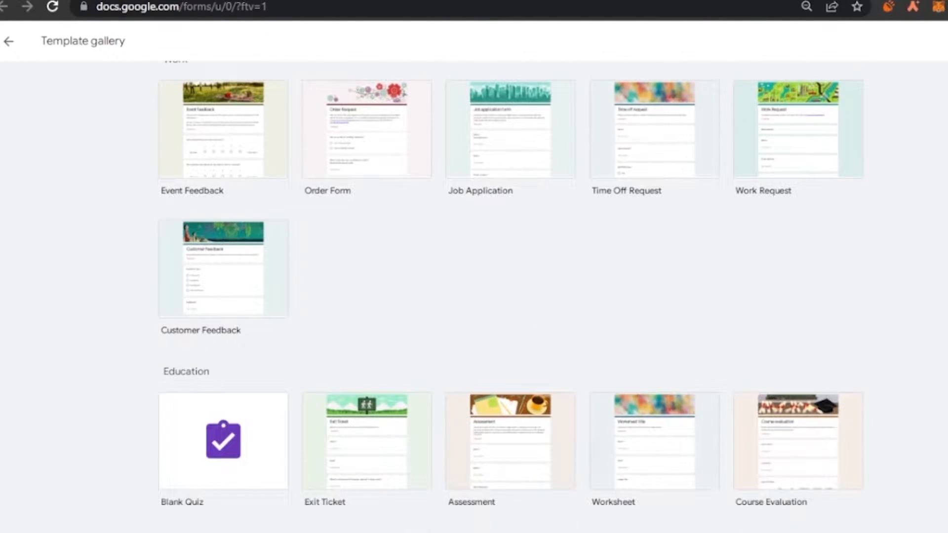
pyautogui.scroll(1, 511, 292)
pyautogui.scroll(1, 511, 291)
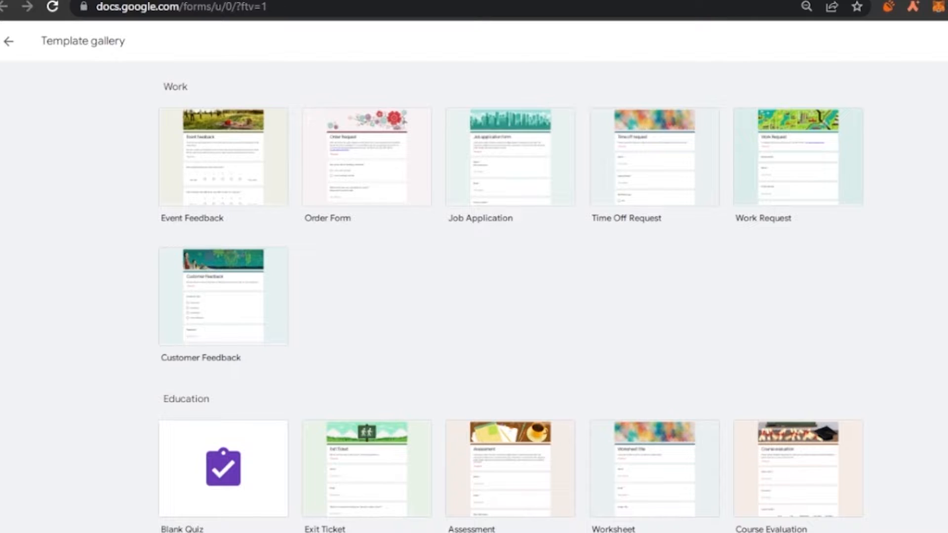
pyautogui.scroll(-1, 511, 296)
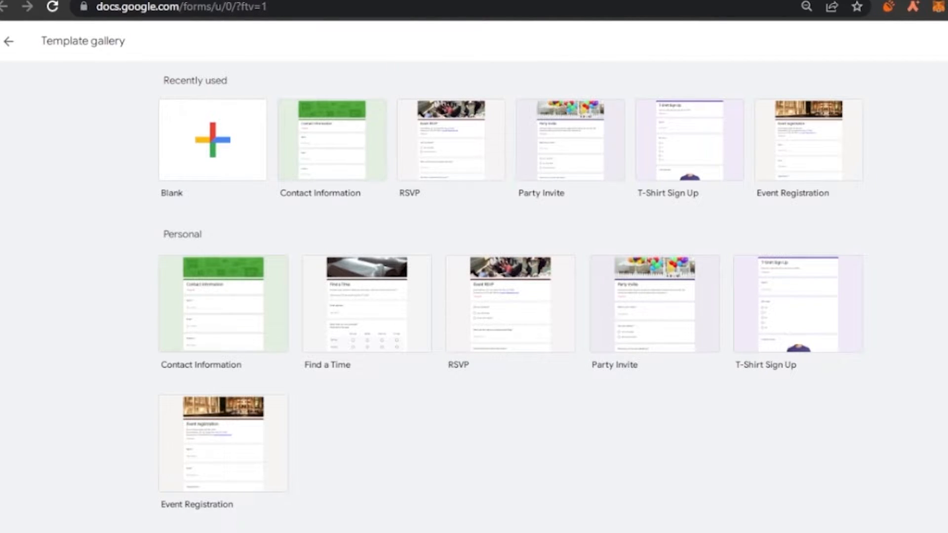
# Create a form from the Event Registration template and review its header and questions.
pyautogui.click(798, 160)
pyautogui.click(214, 157)
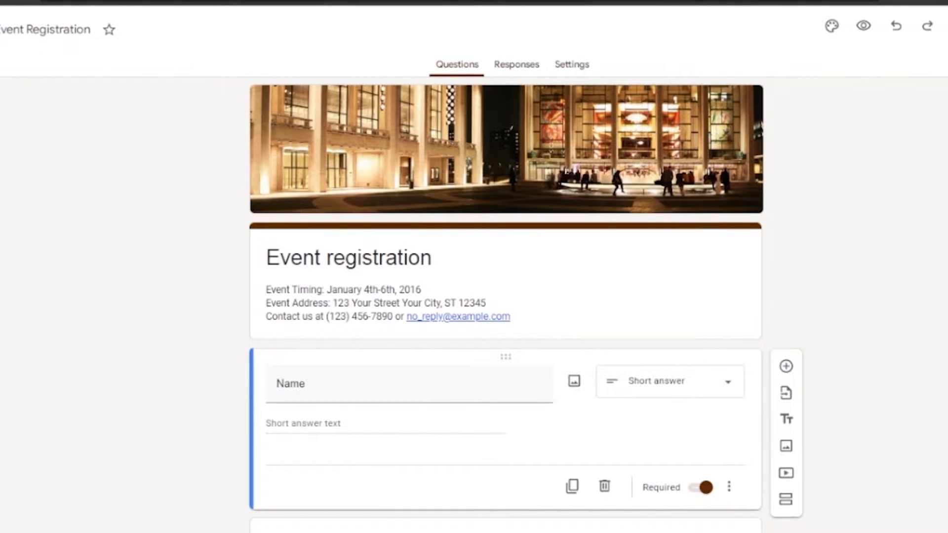
pyautogui.scroll(-2, 506, 296)
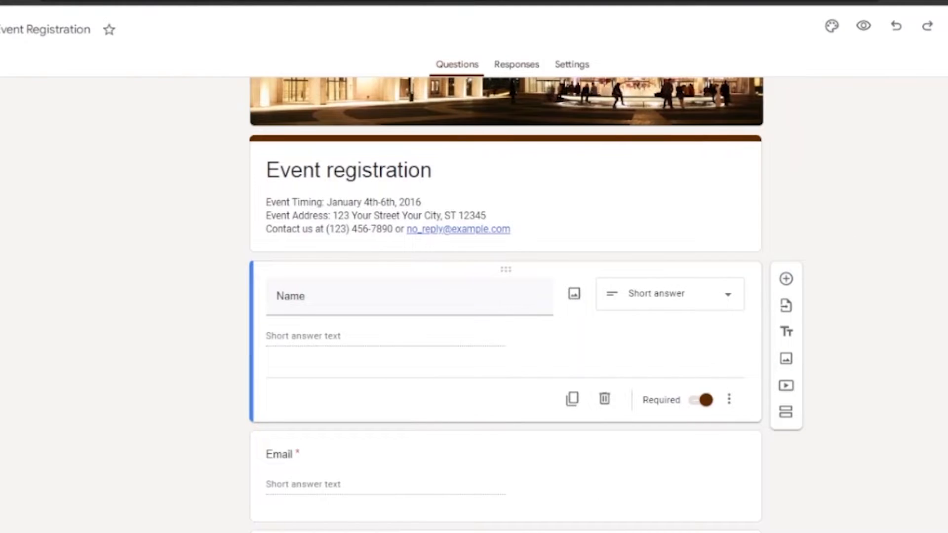
pyautogui.scroll(2, 933, 259)
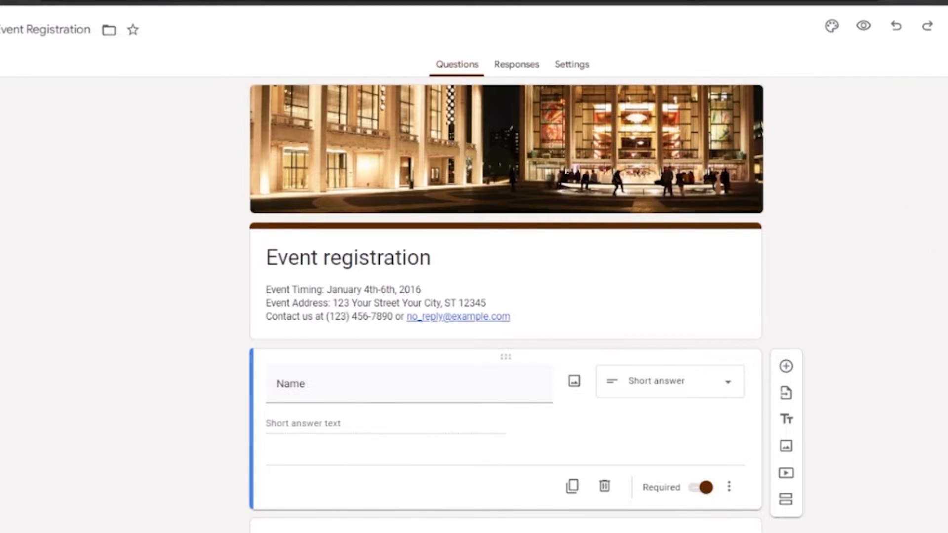
pyautogui.scroll(-10, 933, 259)
pyautogui.scroll(10, 933, 260)
pyautogui.scroll(-2, 501, 304)
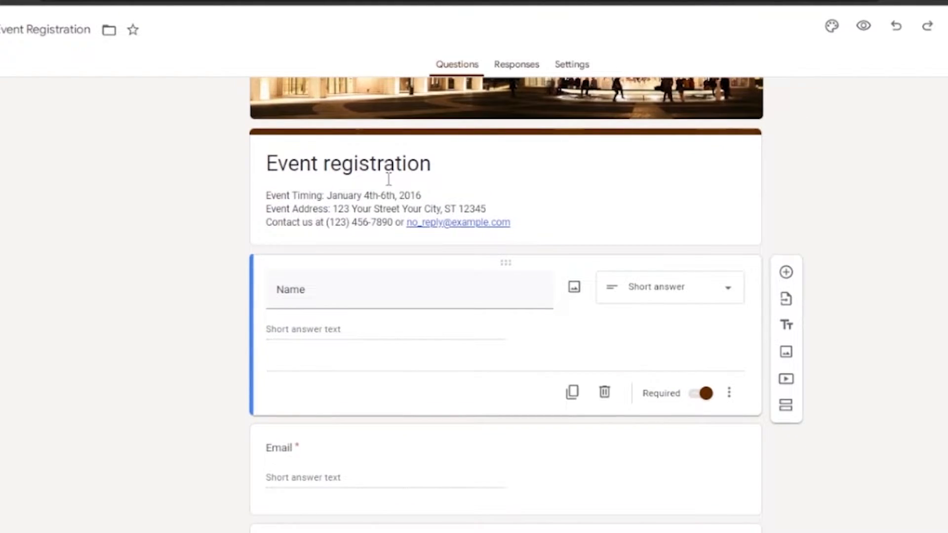
# Open the form's title and description for editing and examine their text formatting options.
pyautogui.click(387, 168)
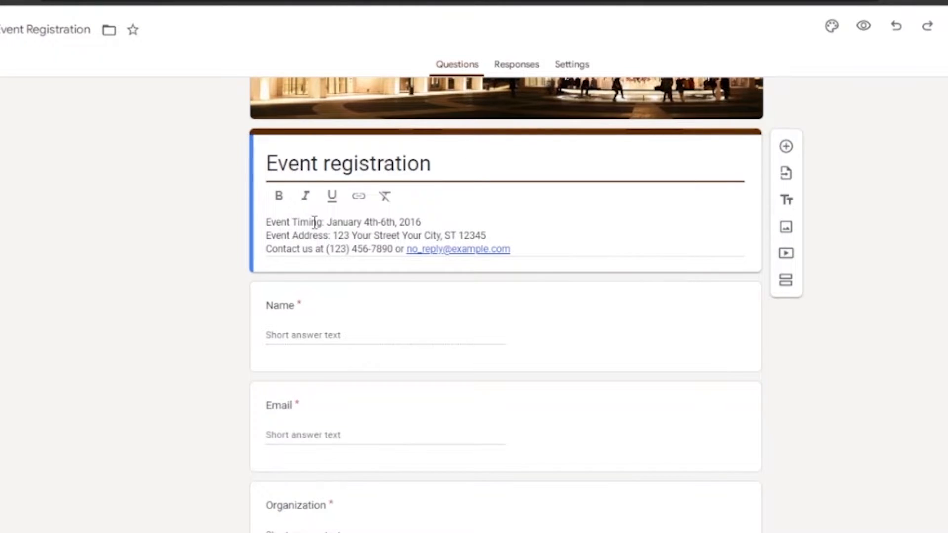
pyautogui.click(298, 223)
pyautogui.hotkey('ctrl', 'a')
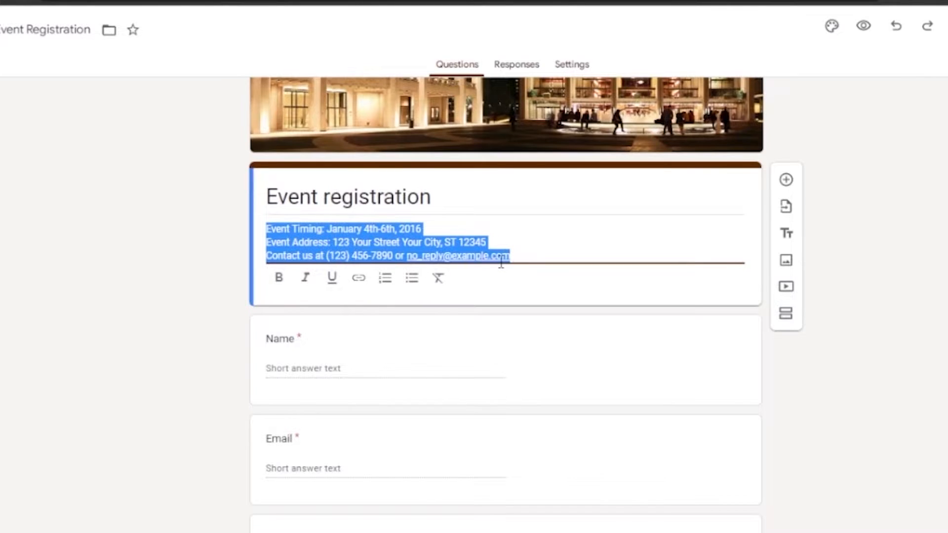
pyautogui.click(396, 245)
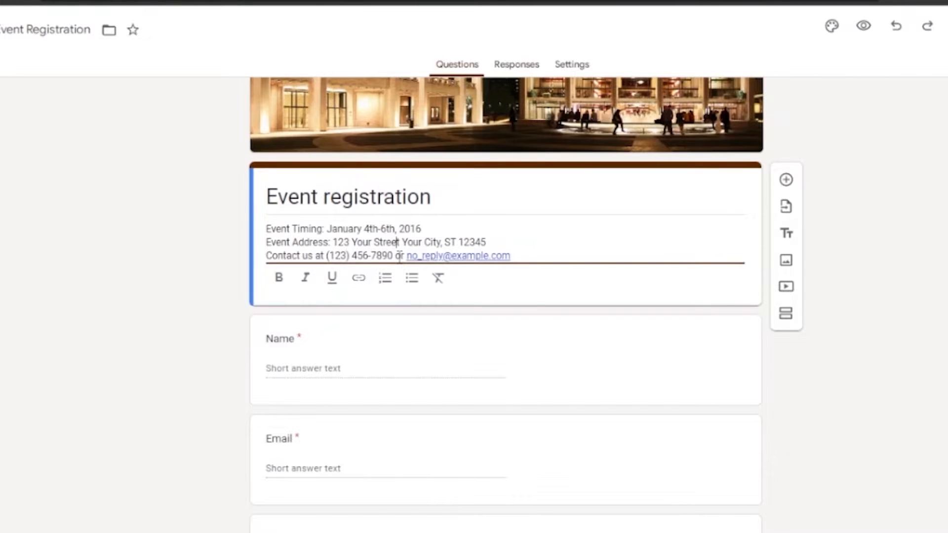
pyautogui.click(526, 255)
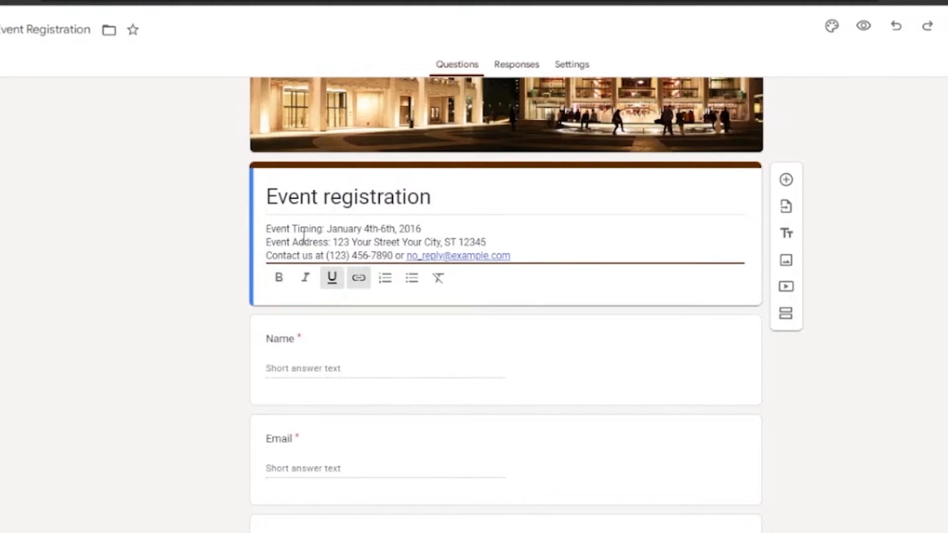
pyautogui.click(266, 232)
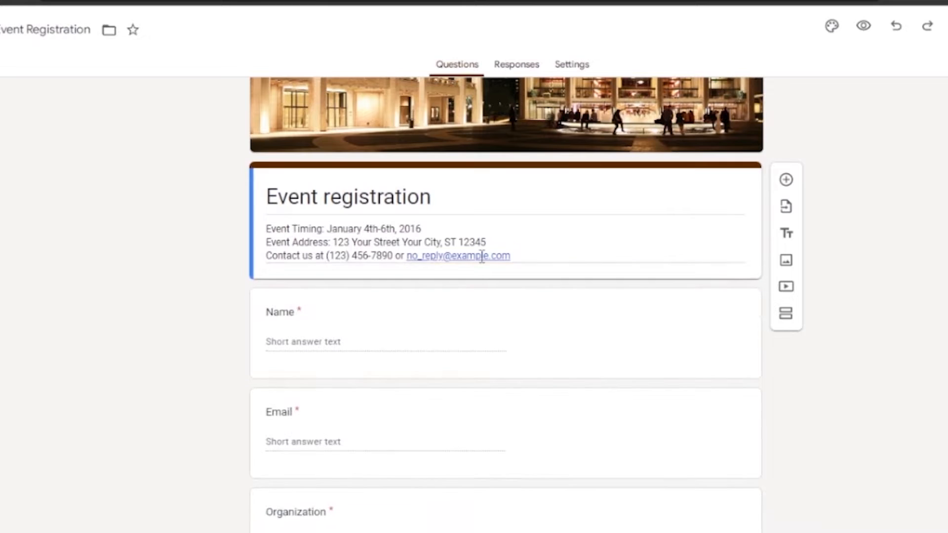
# Format the whole event description as bold, italic and underlined, and clear that formatting again.
pyautogui.moveTo(518, 256); pyautogui.dragTo(266, 227)
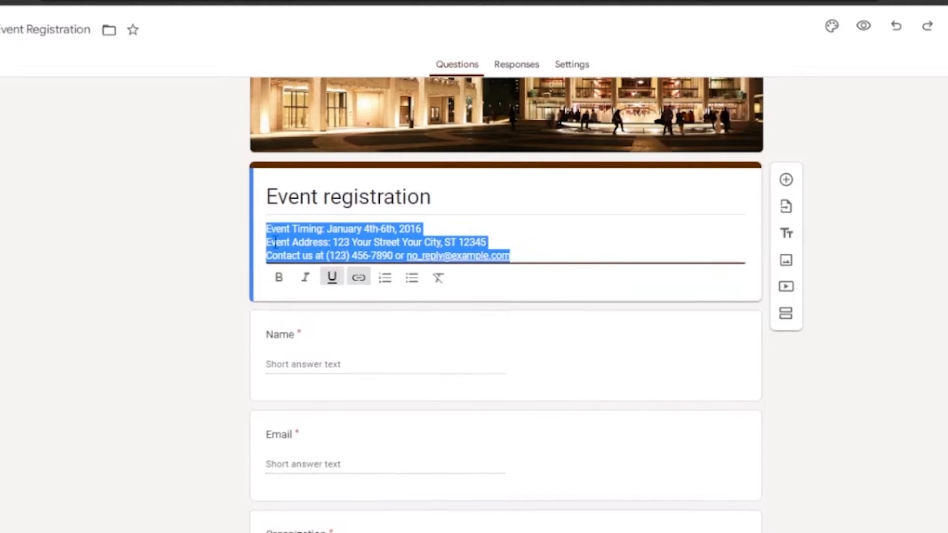
pyautogui.click(280, 279)
pyautogui.click(305, 279)
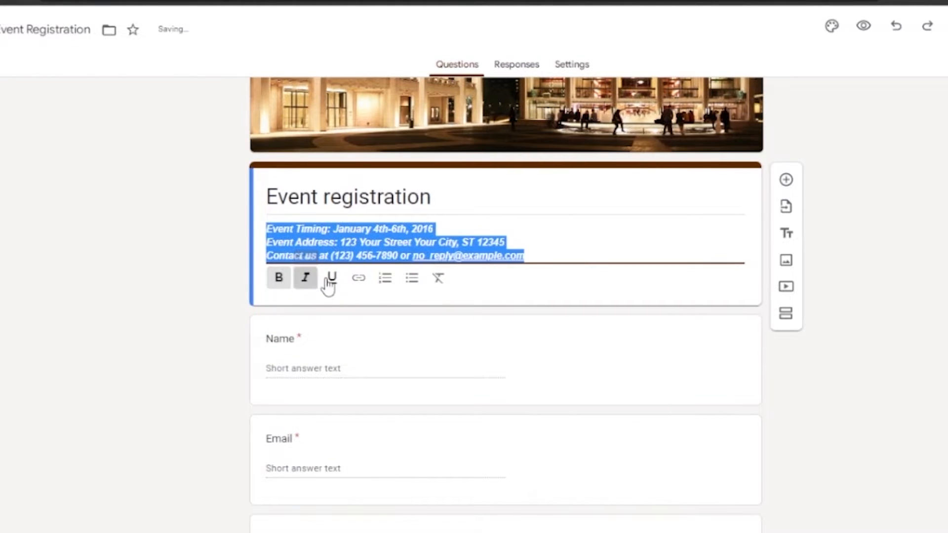
pyautogui.click(332, 279)
pyautogui.click(333, 279)
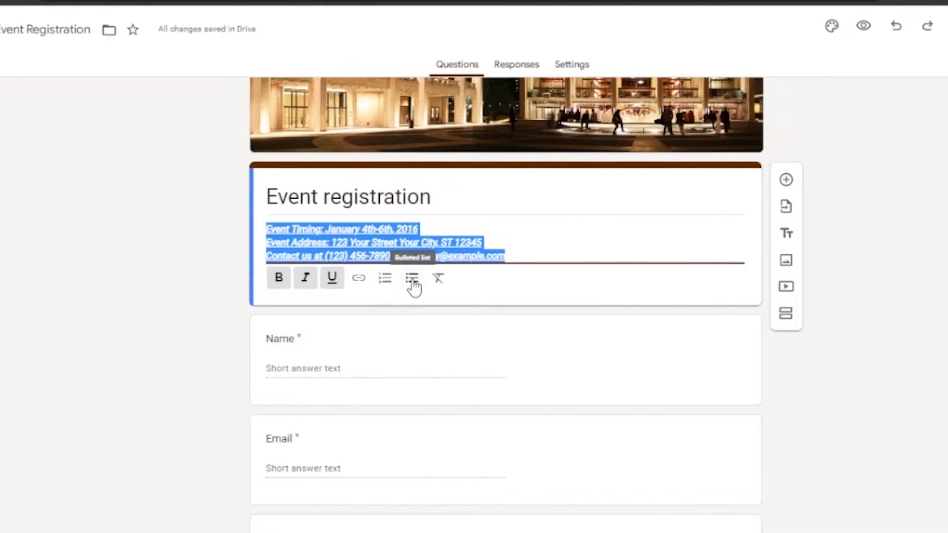
pyautogui.click(438, 282)
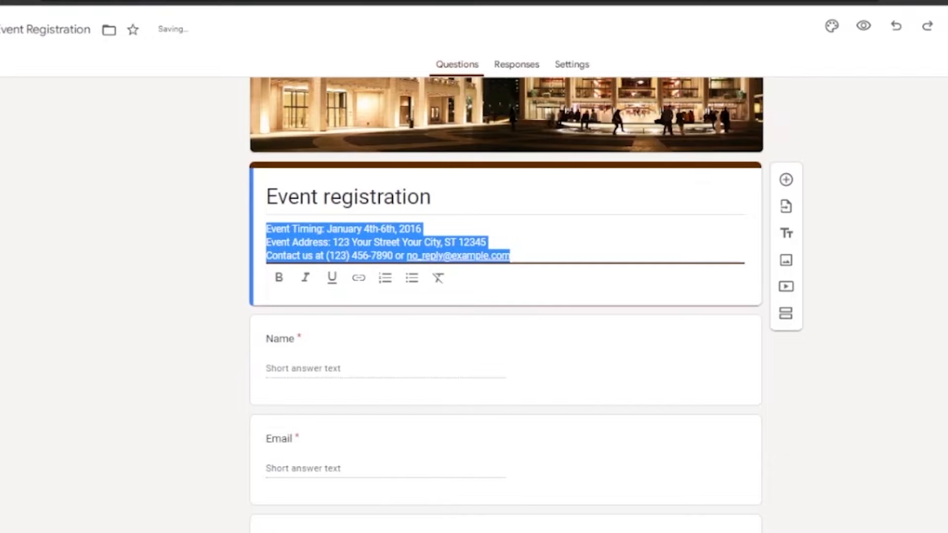
# Examine the answer types of the Name question and switch its Required setting off and back on.
pyautogui.scroll(-5, 505, 296)
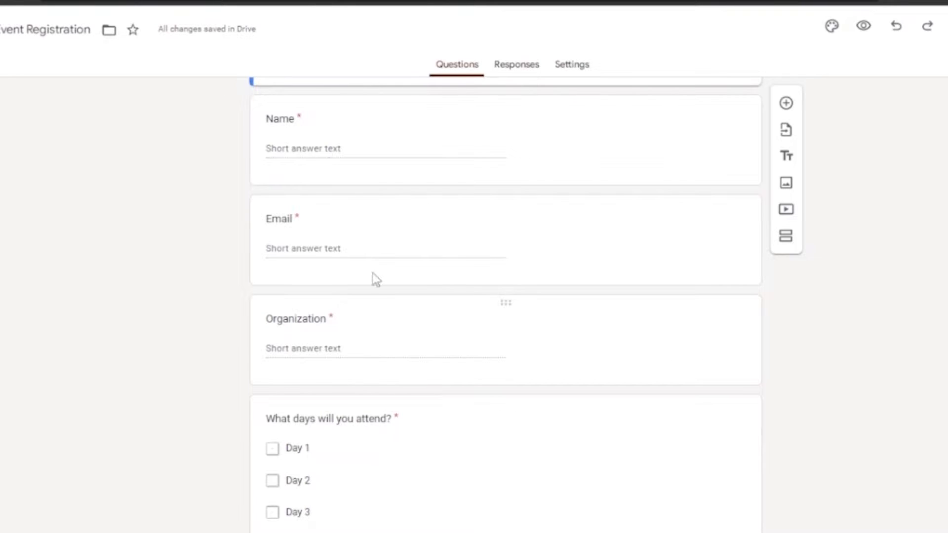
pyautogui.click(322, 148)
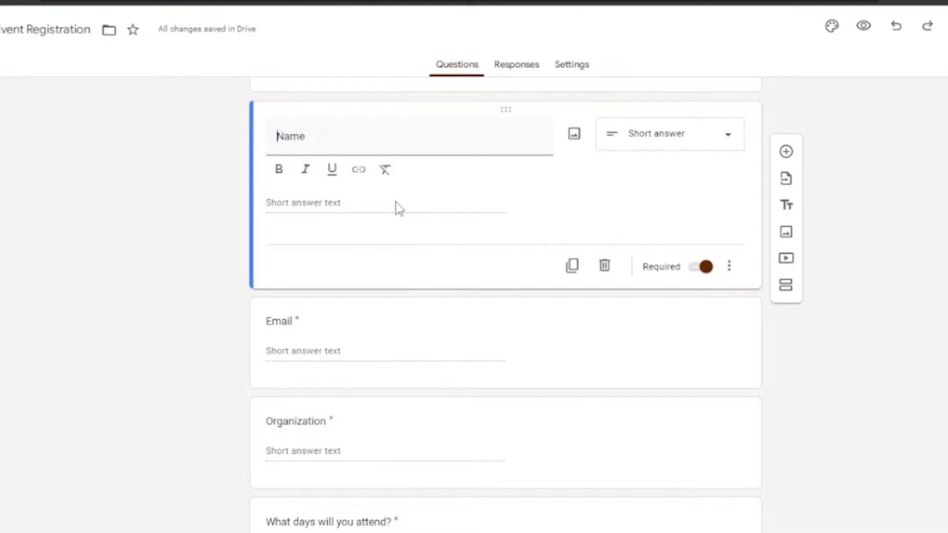
pyautogui.click(723, 140)
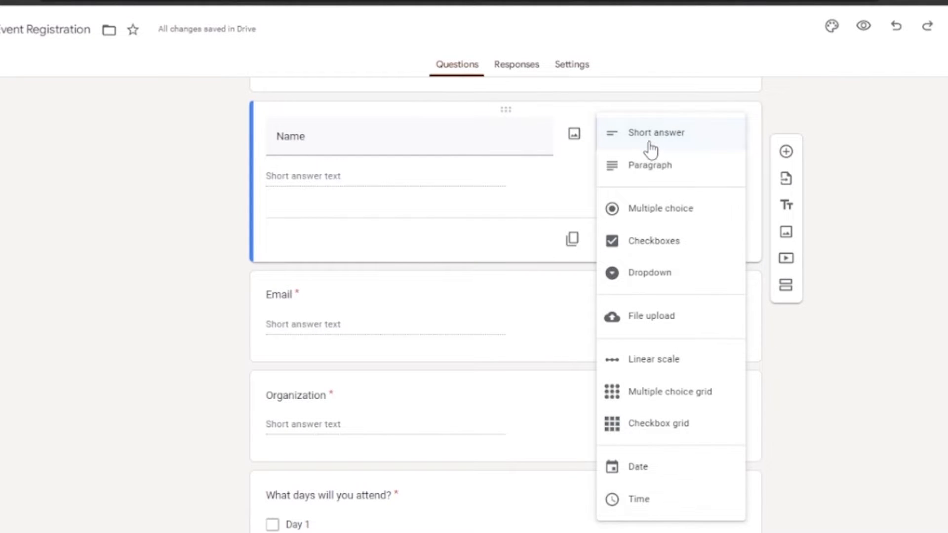
pyautogui.click(173, 241)
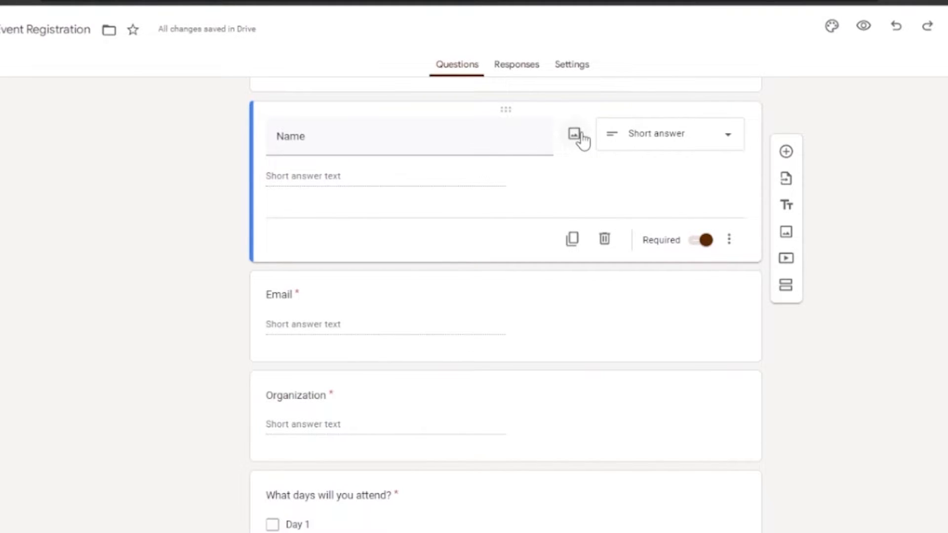
pyautogui.click(706, 241)
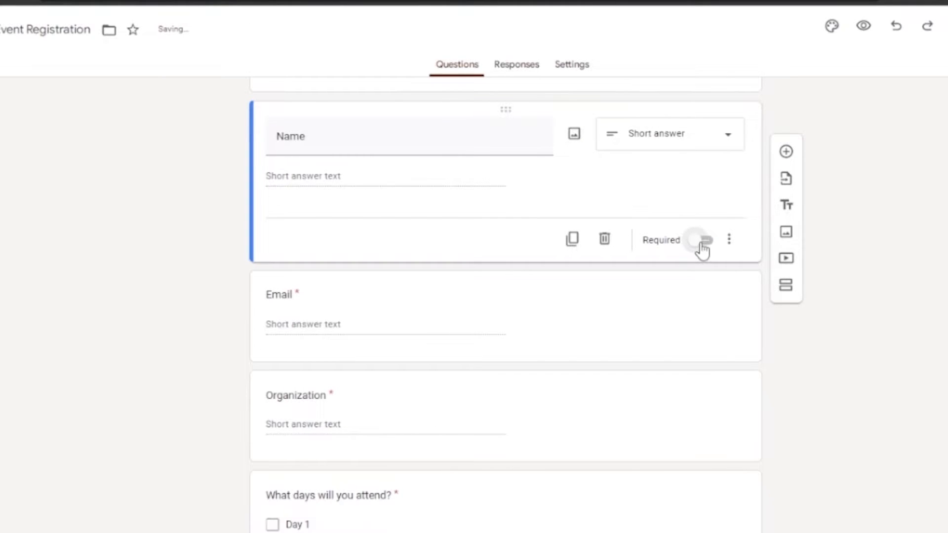
pyautogui.click(702, 242)
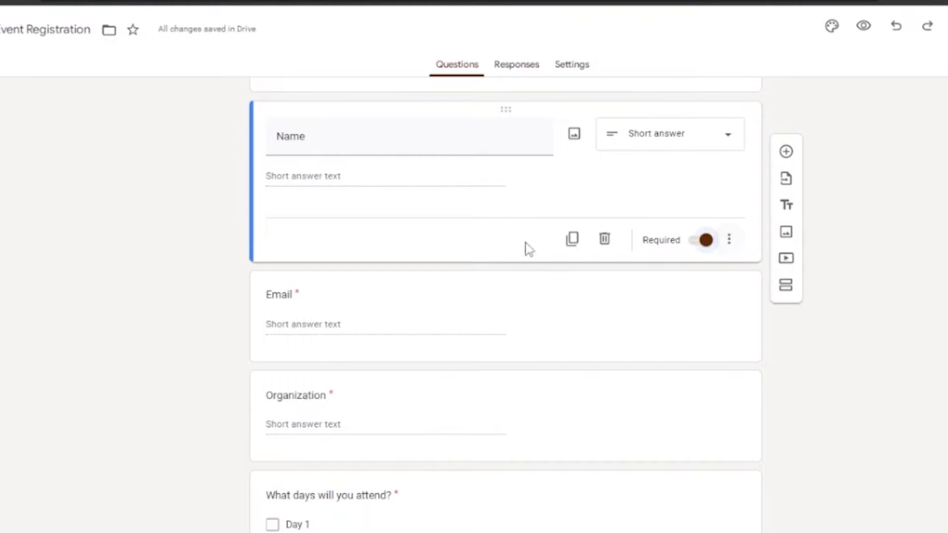
# Open the Email question for editing and examine its available answer types.
pyautogui.scroll(-3, 718, 265)
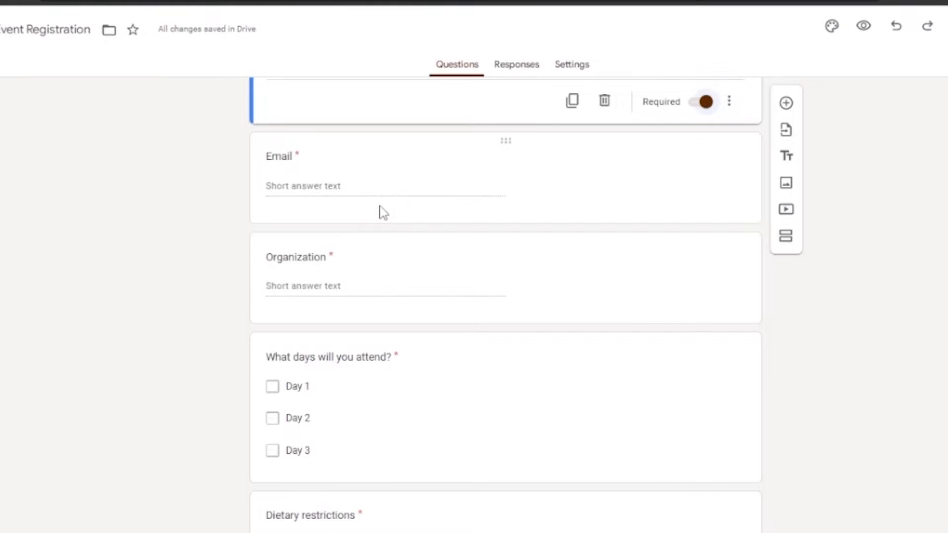
pyautogui.click(341, 186)
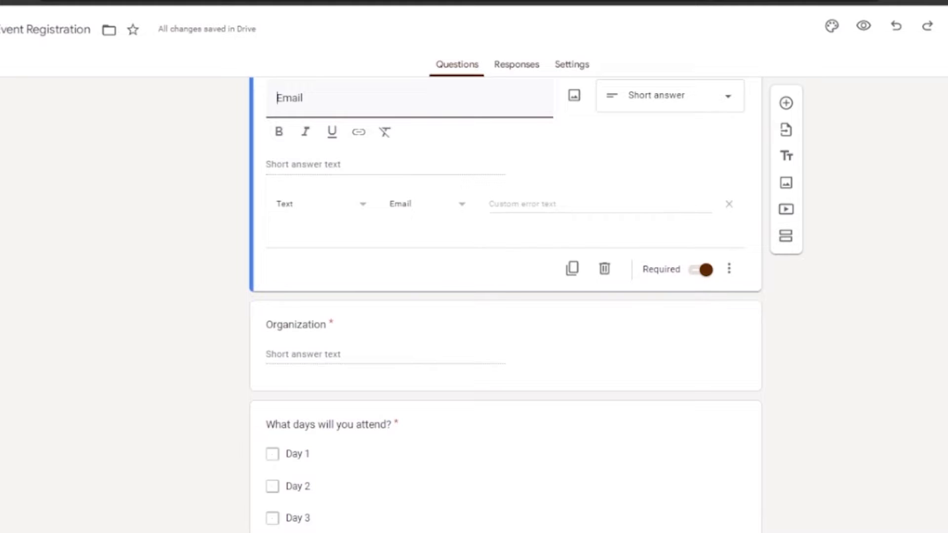
pyautogui.scroll(1, 482, 167)
pyautogui.scroll(1, 912, 171)
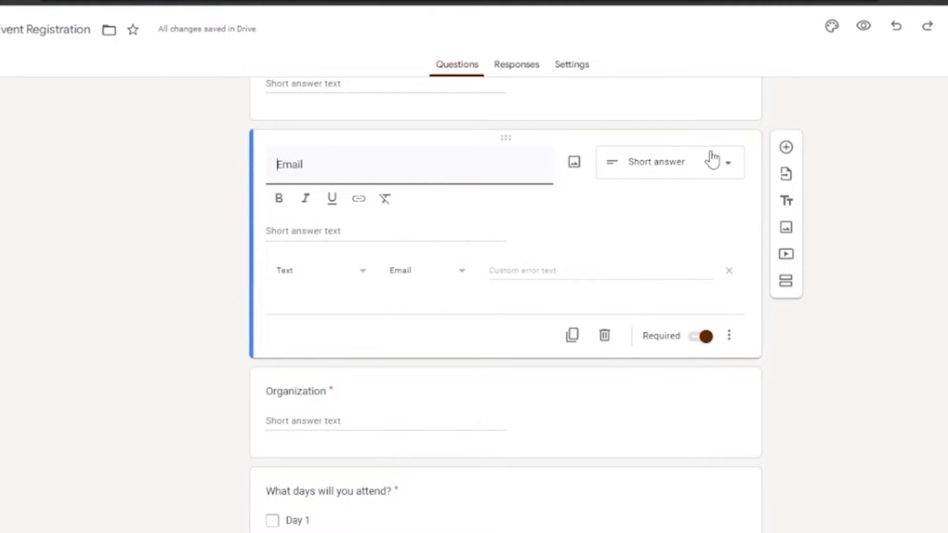
pyautogui.click(725, 173)
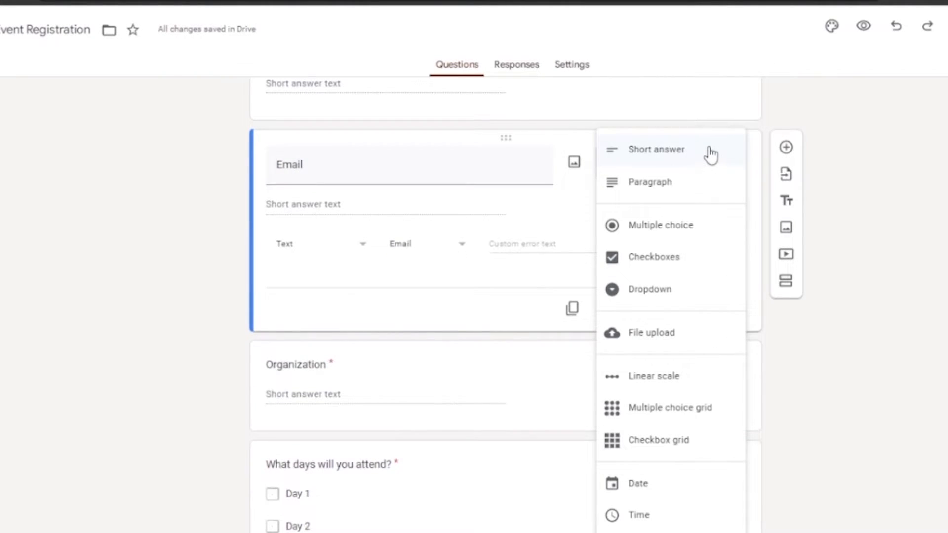
pyautogui.click(441, 275)
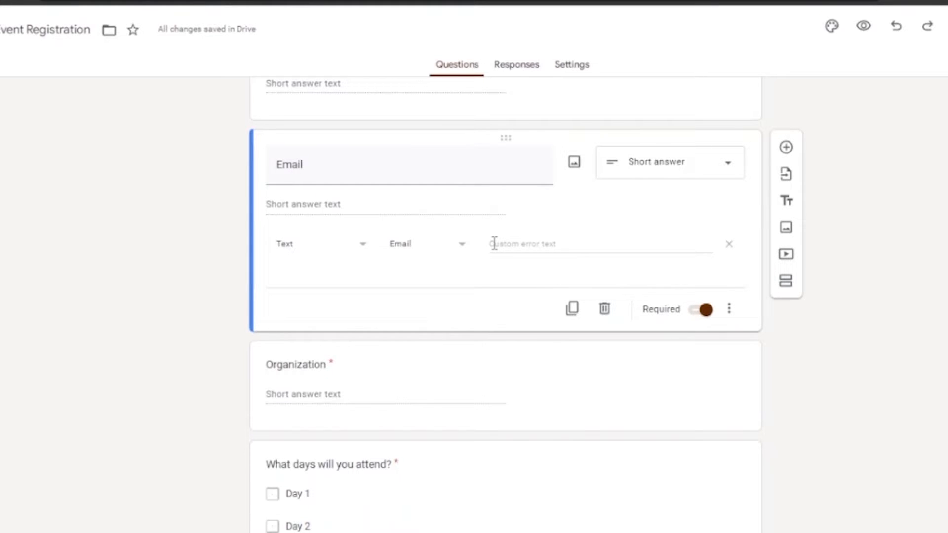
# Examine the validation categories and text conditions available for the Email question's answer.
pyautogui.click(362, 247)
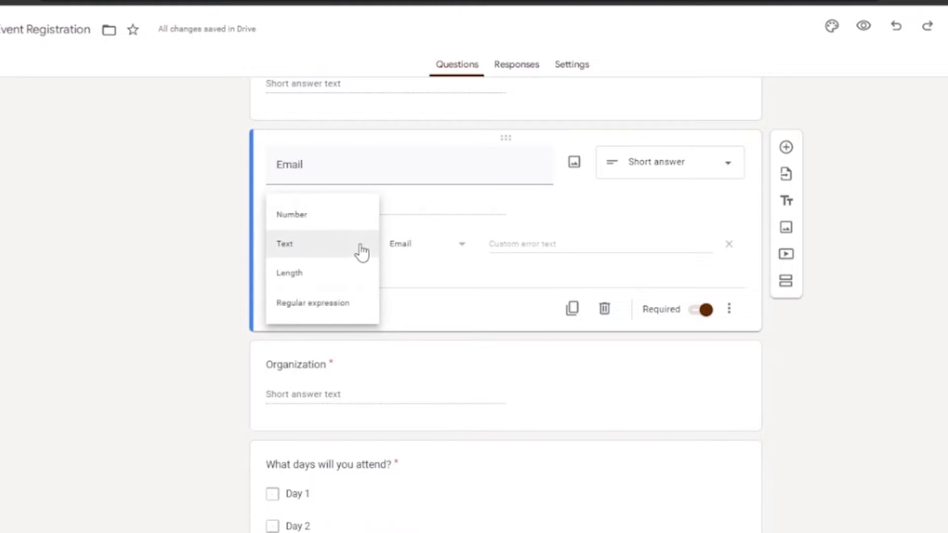
pyautogui.click(463, 247)
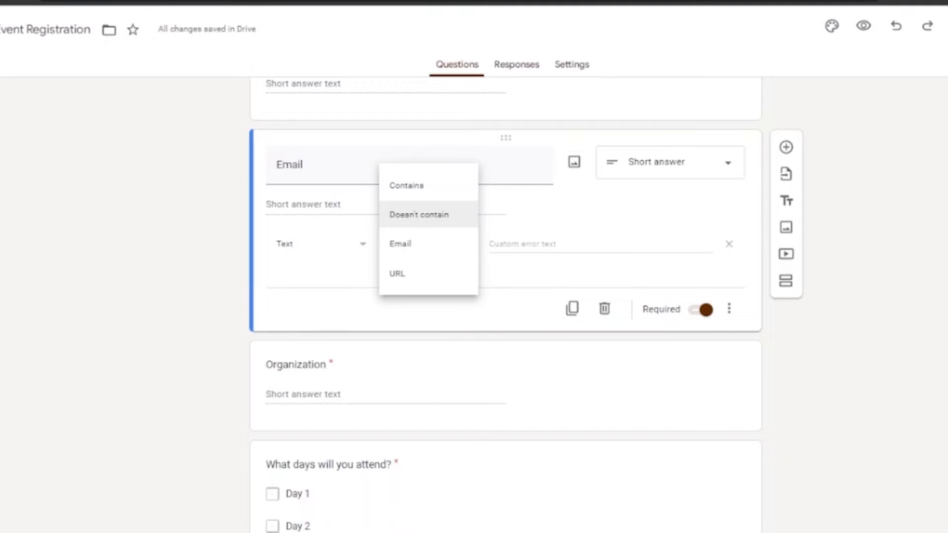
pyautogui.scroll(-9, 888, 410)
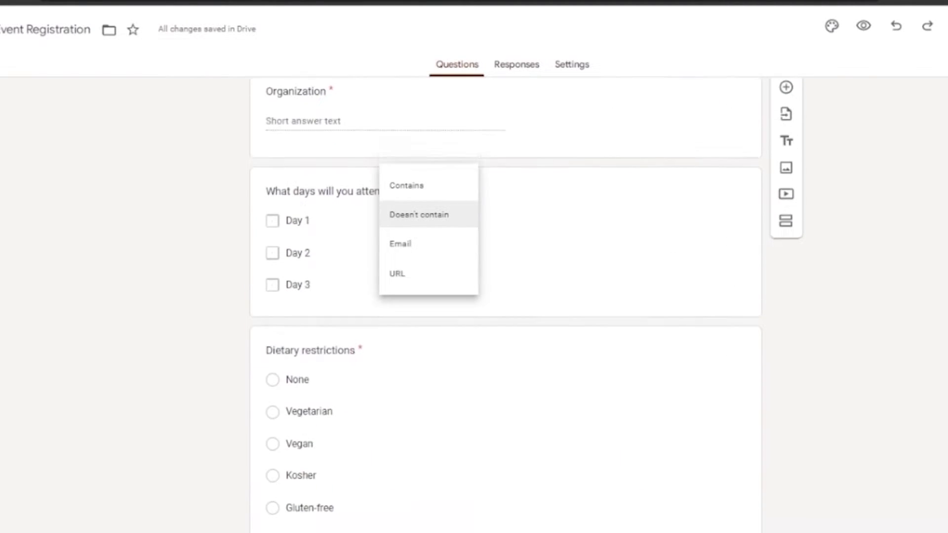
pyautogui.click(888, 411)
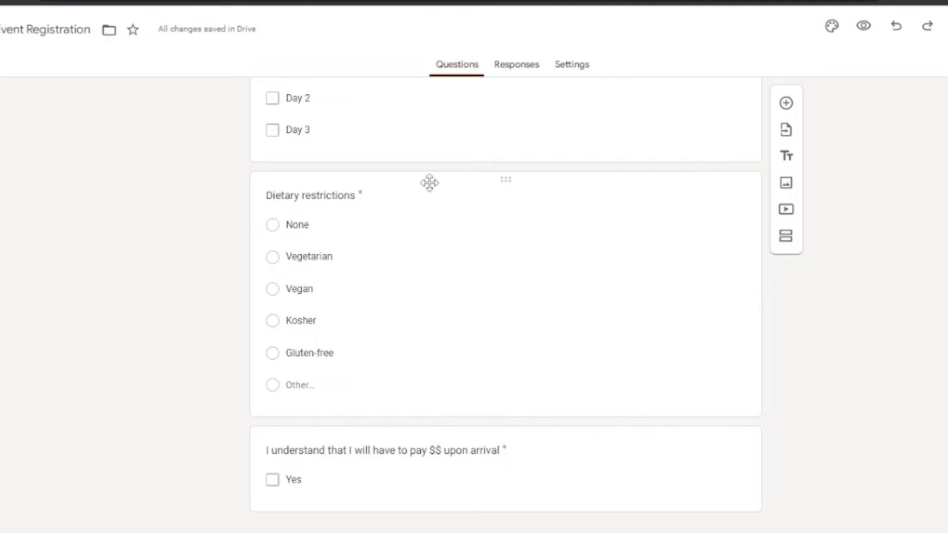
# Open the Dietary restrictions question for editing and examine its available answer types.
pyautogui.click(383, 215)
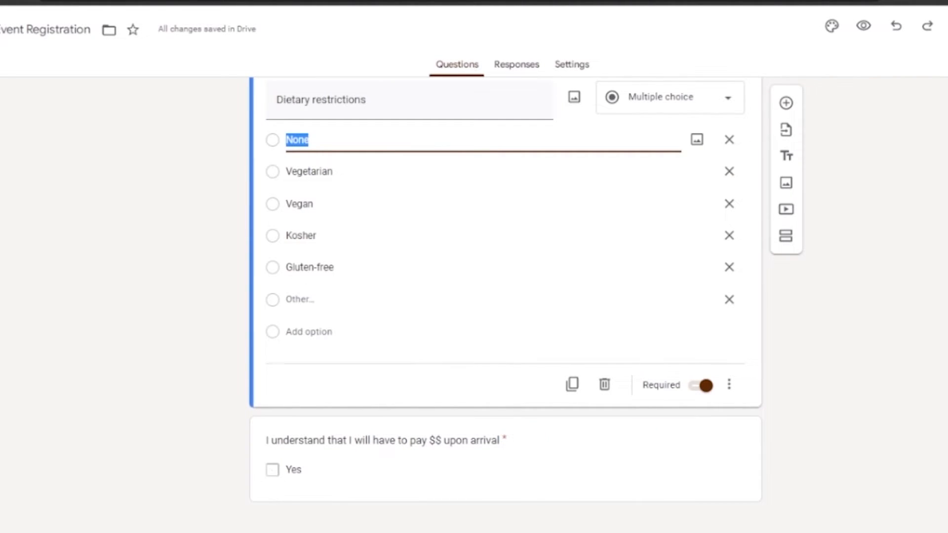
pyautogui.scroll(1, 728, 197)
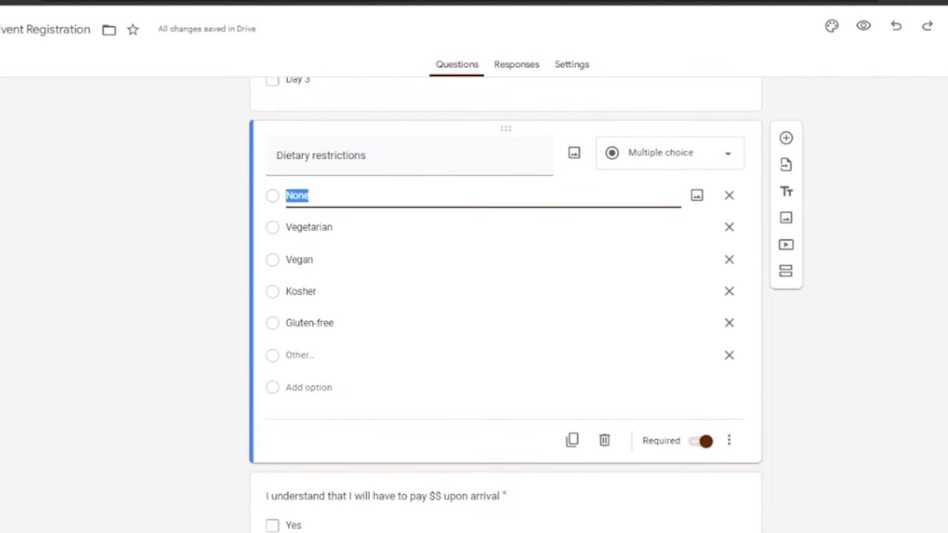
pyautogui.click(727, 168)
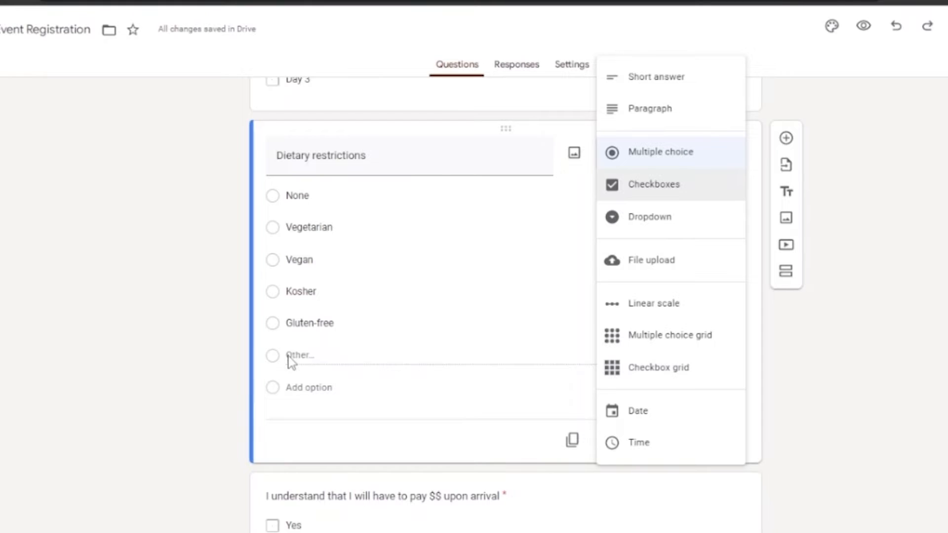
pyautogui.click(275, 356)
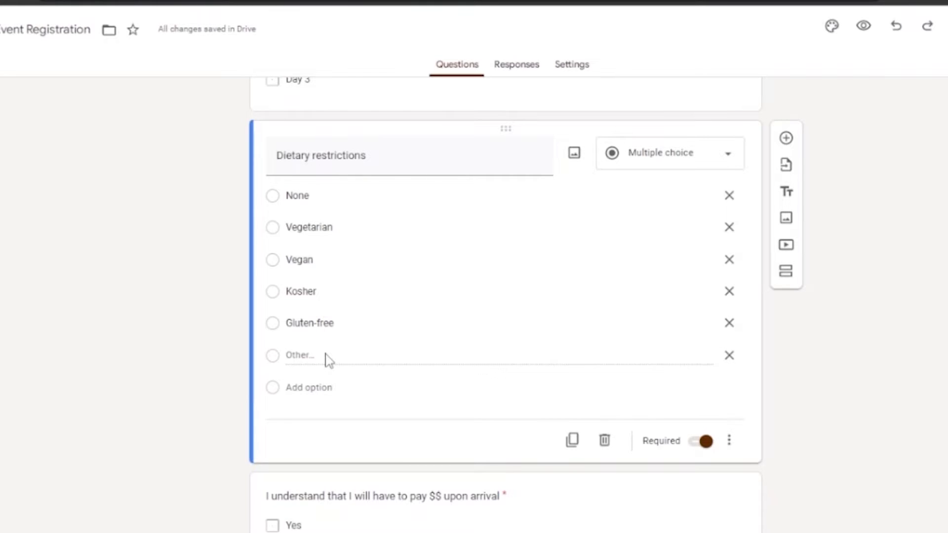
# Add a "salt free" option to the Dietary restrictions question and remove the surplus placeholder option below it.
pyautogui.click(288, 389)
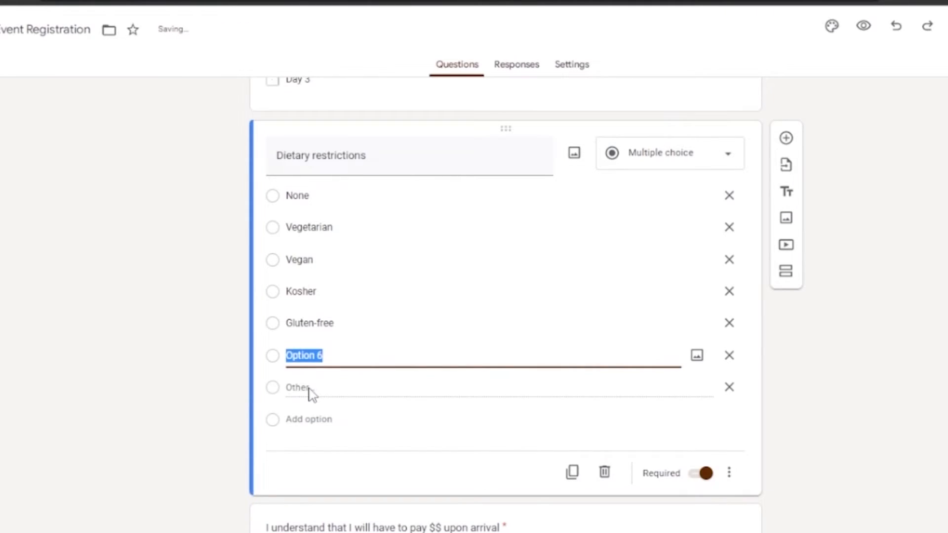
pyautogui.write('salt free')
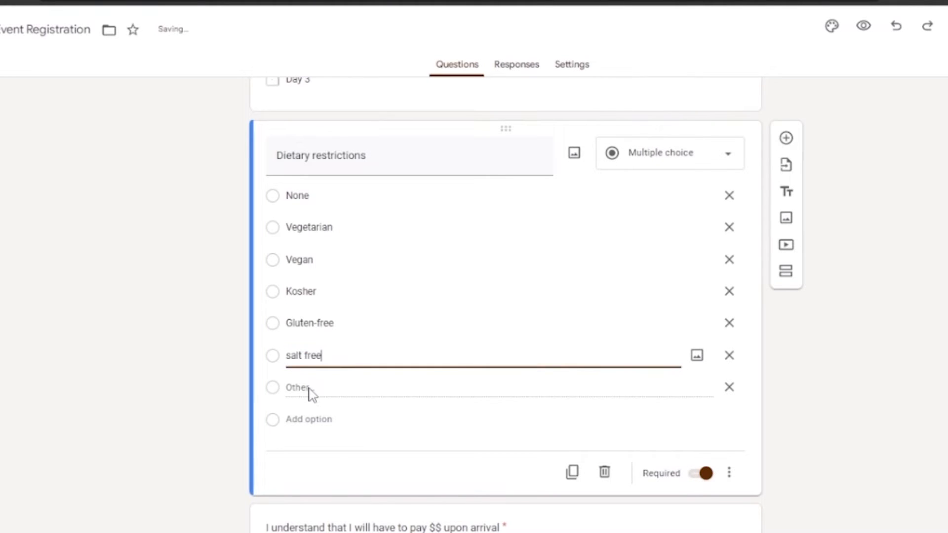
pyautogui.press('Return')
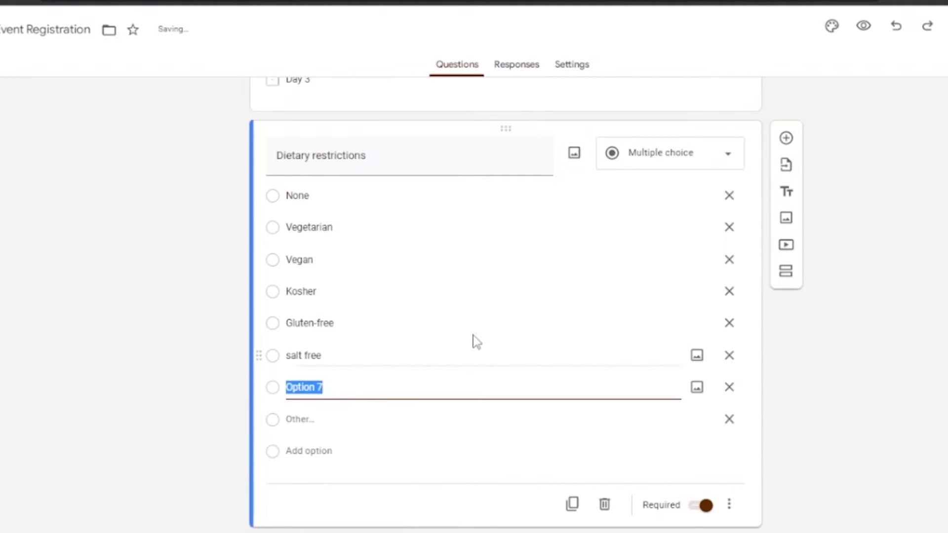
pyautogui.click(734, 393)
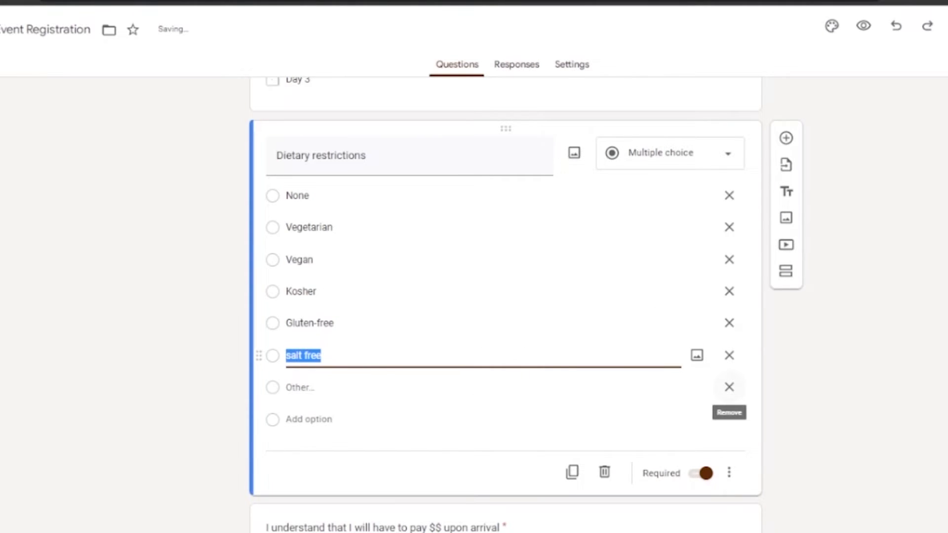
# Add a "no" option to the question about paying upon arrival and examine its available answer types.
pyautogui.scroll(-2, 505, 307)
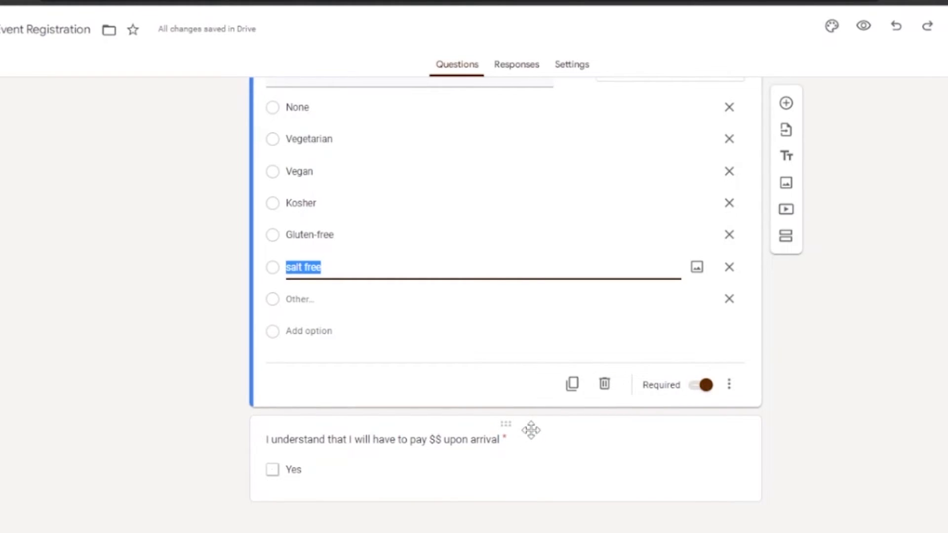
pyautogui.click(525, 446)
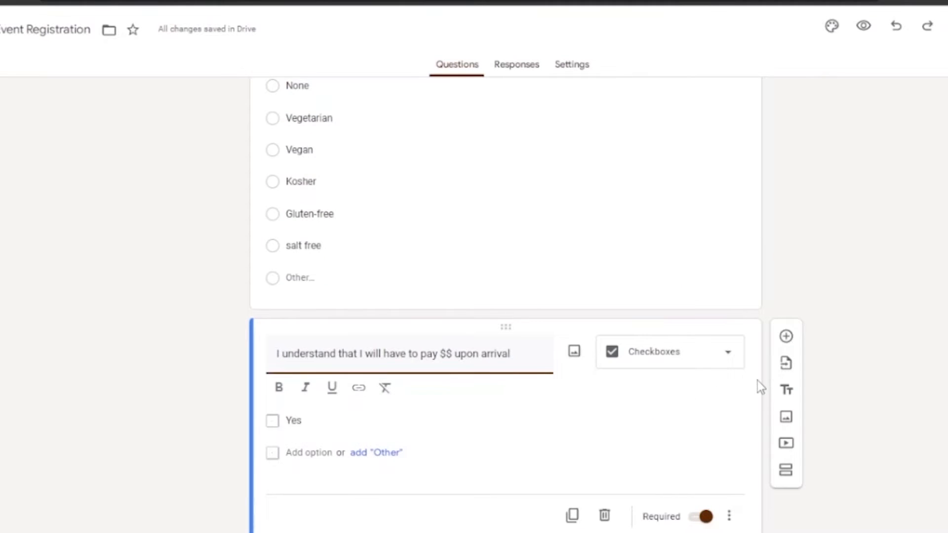
pyautogui.click(727, 357)
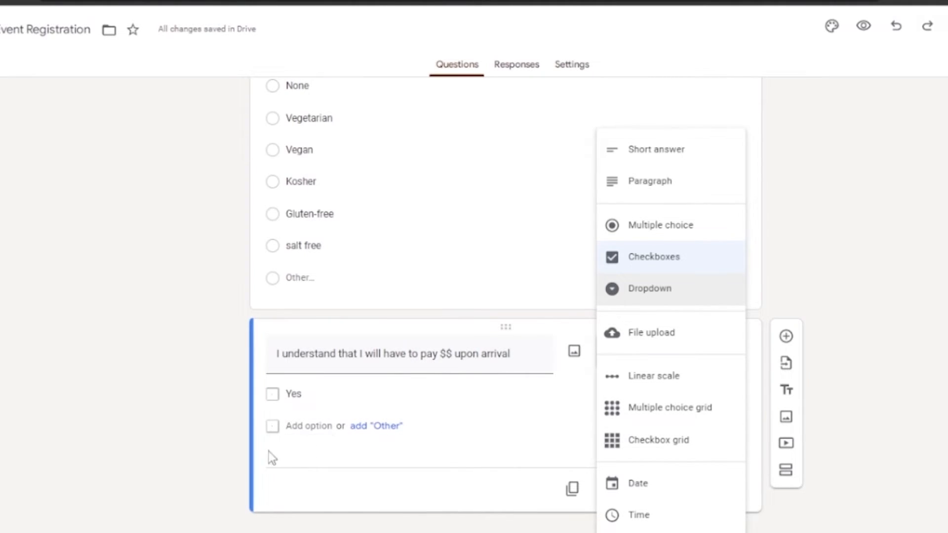
pyautogui.click(290, 427)
pyautogui.click(296, 430)
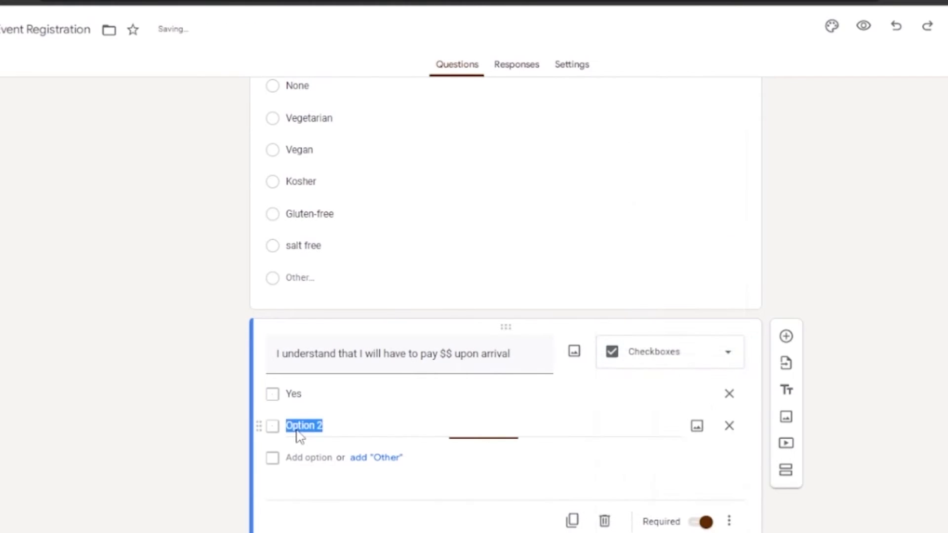
pyautogui.write('no')
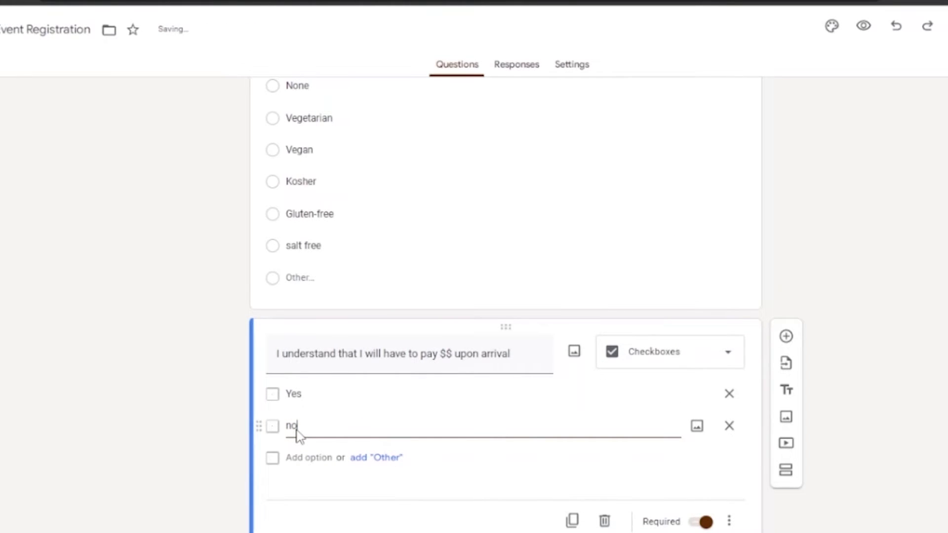
pyautogui.click(726, 359)
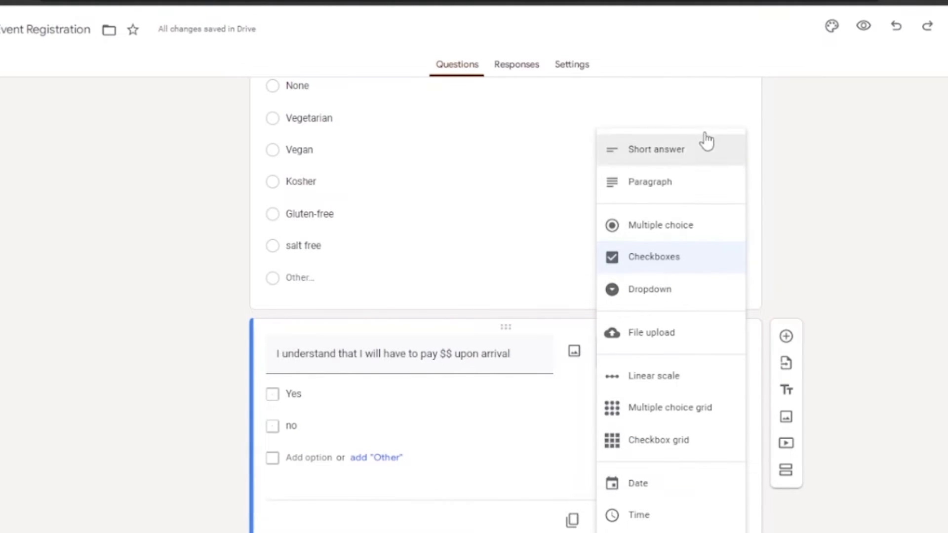
pyautogui.click(888, 403)
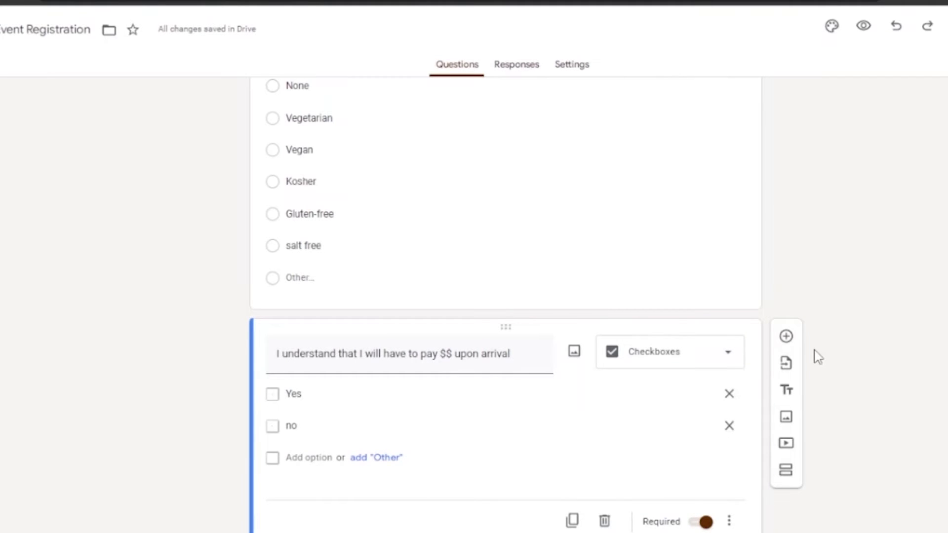
# Add a new question after the payment question, make it a File upload and allow respondents to upload files to Drive.
pyautogui.scroll(-1, 800, 390)
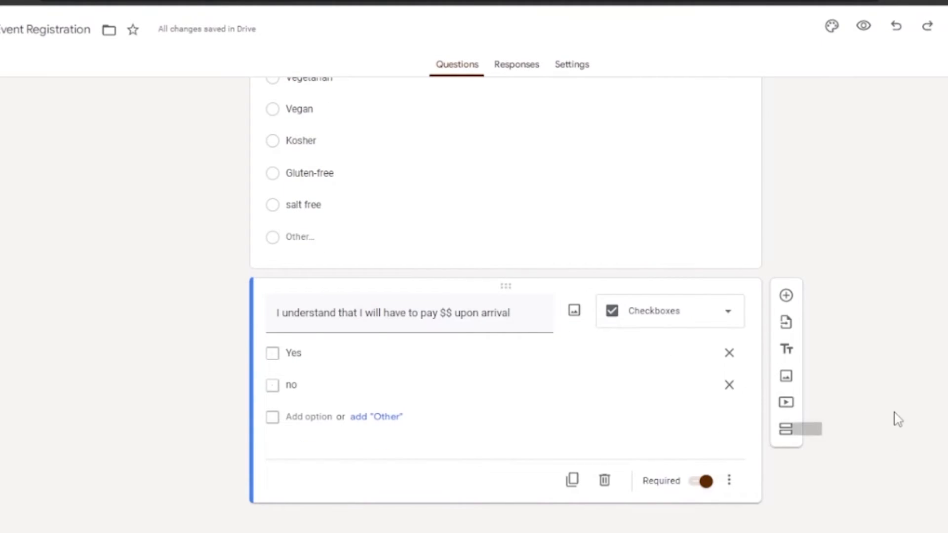
pyautogui.click(787, 295)
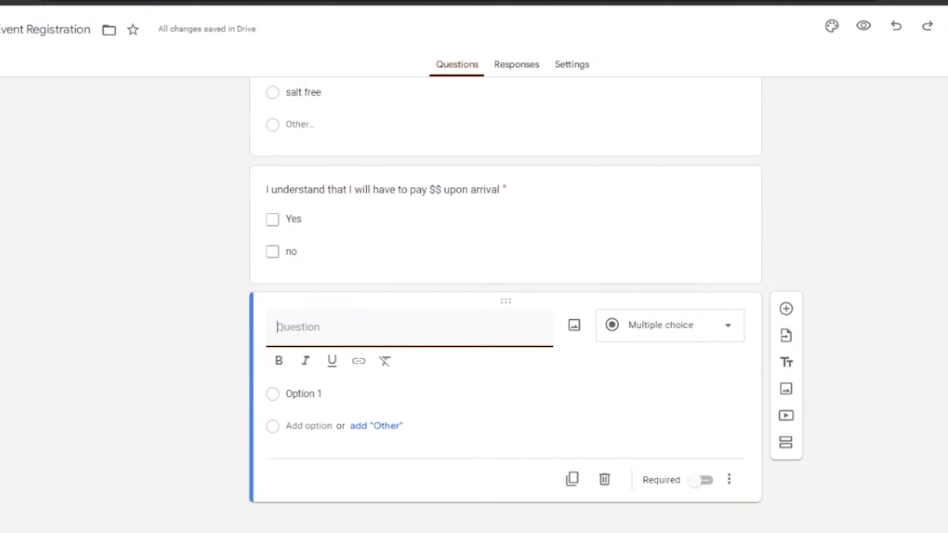
pyautogui.click(725, 331)
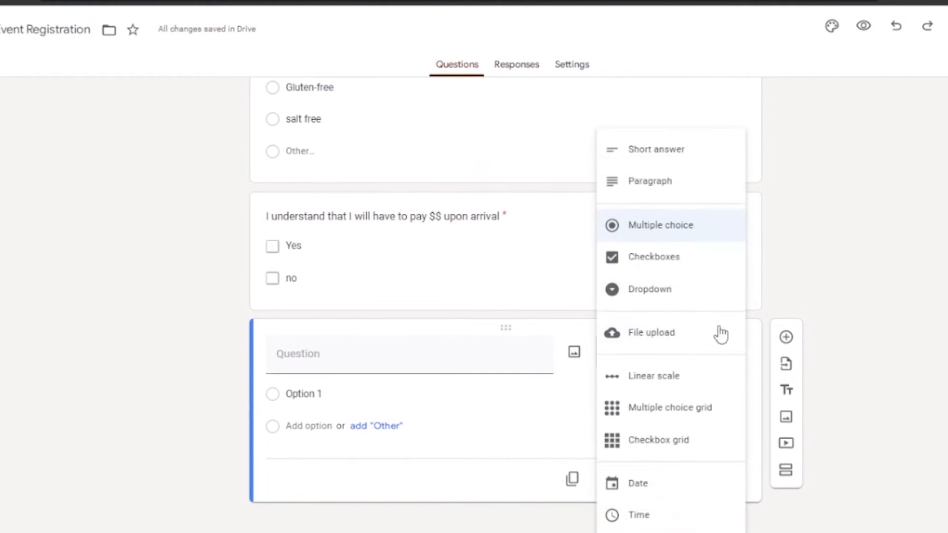
pyautogui.click(653, 333)
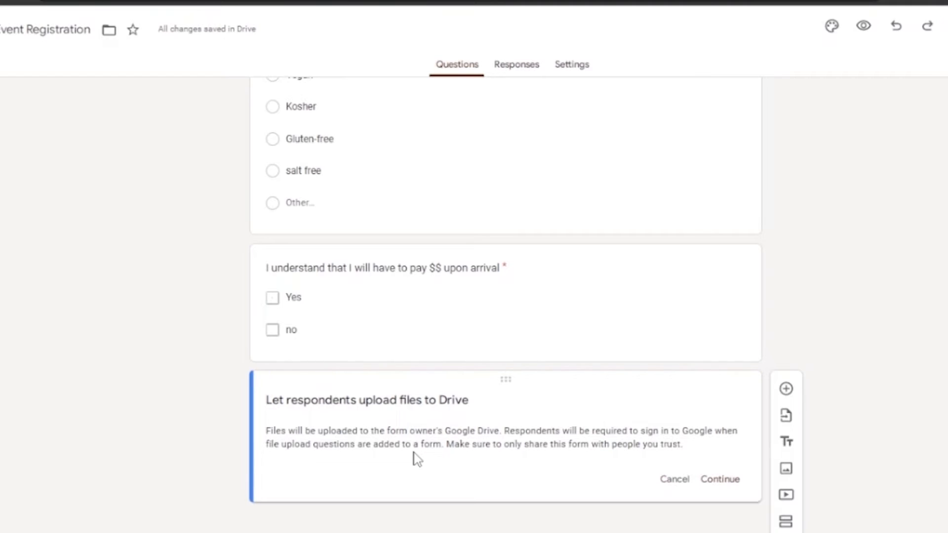
pyautogui.click(720, 479)
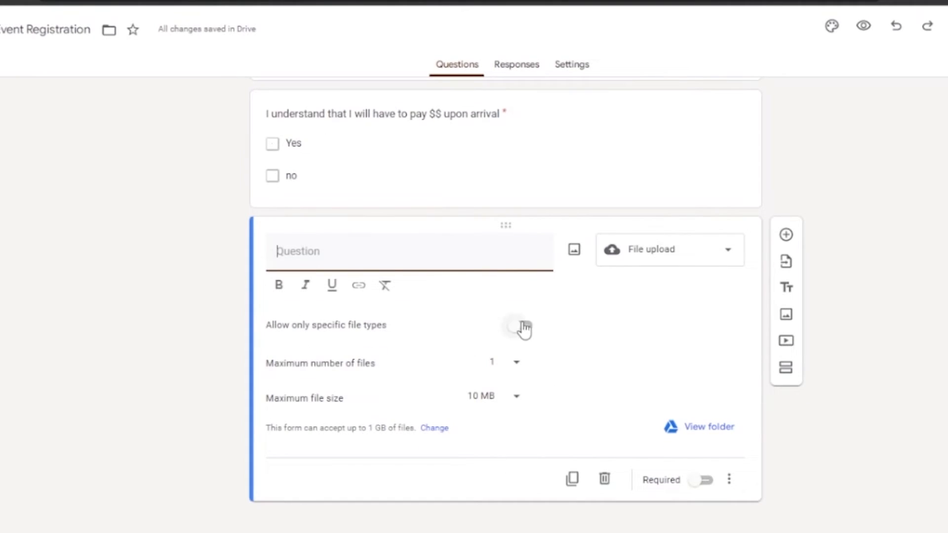
# Restrict the file upload question to specific file types: Document, Drawing and PDF.
pyautogui.click(524, 327)
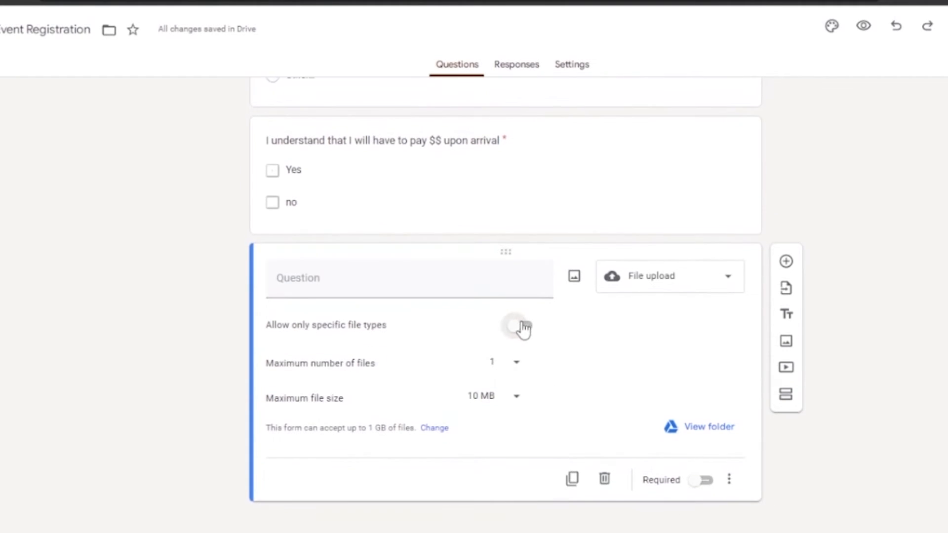
pyautogui.click(513, 335)
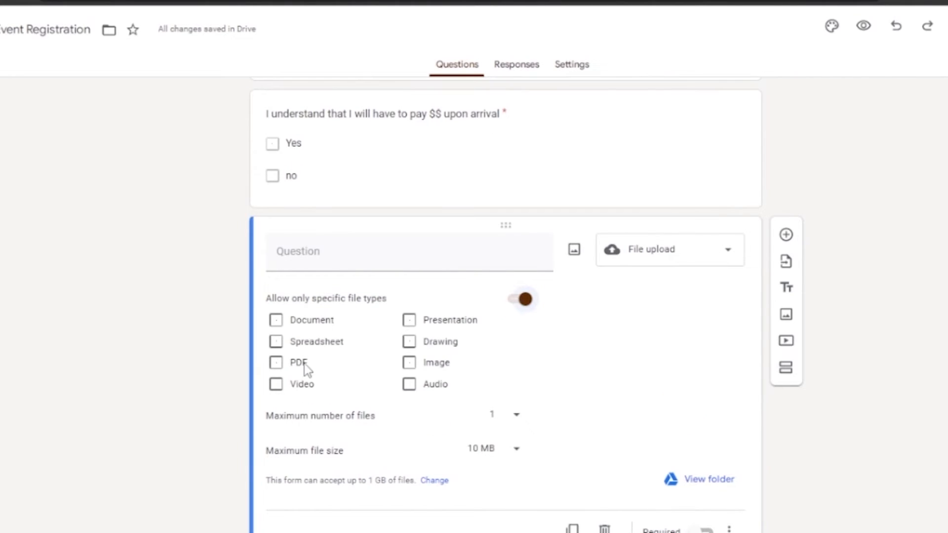
pyautogui.click(276, 321)
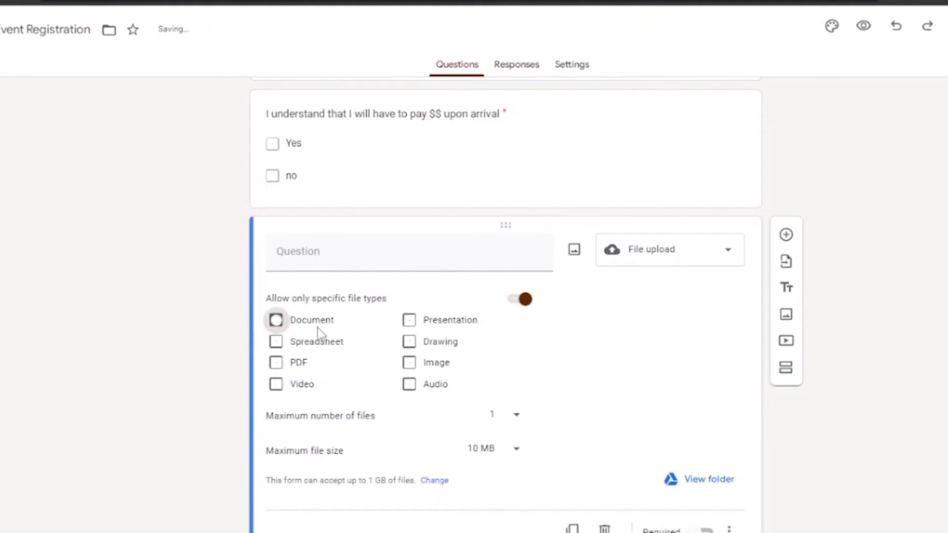
pyautogui.click(410, 343)
pyautogui.click(275, 365)
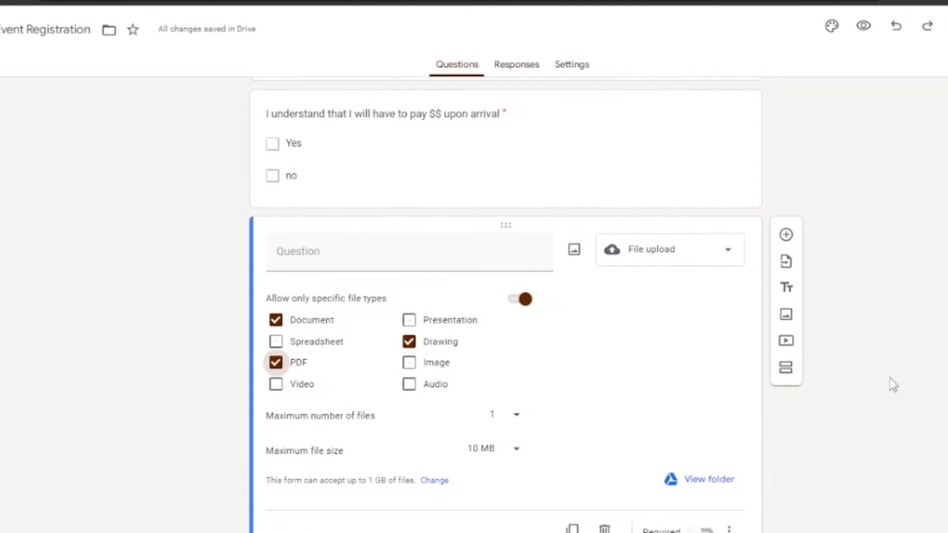
# Add a new section after the file upload question and open its title for editing.
pyautogui.click(786, 379)
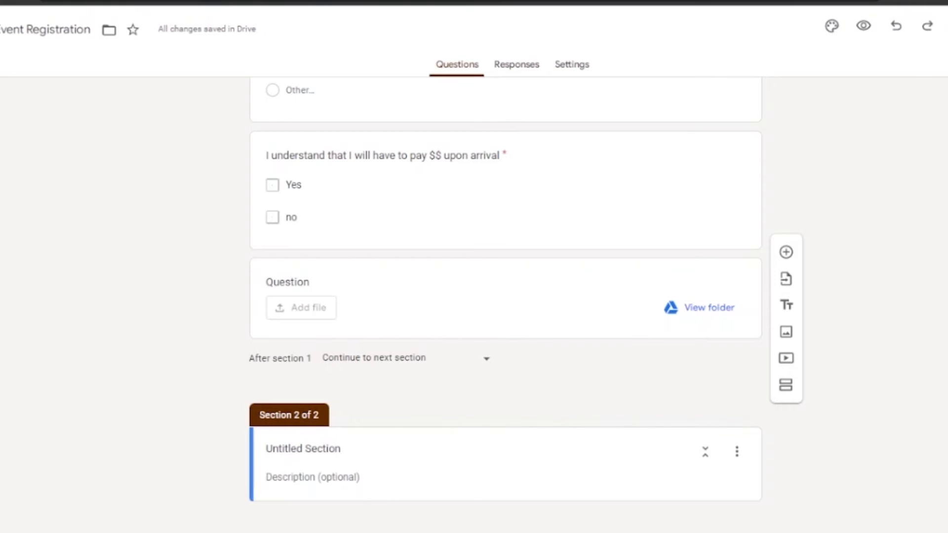
pyautogui.scroll(3, 502, 296)
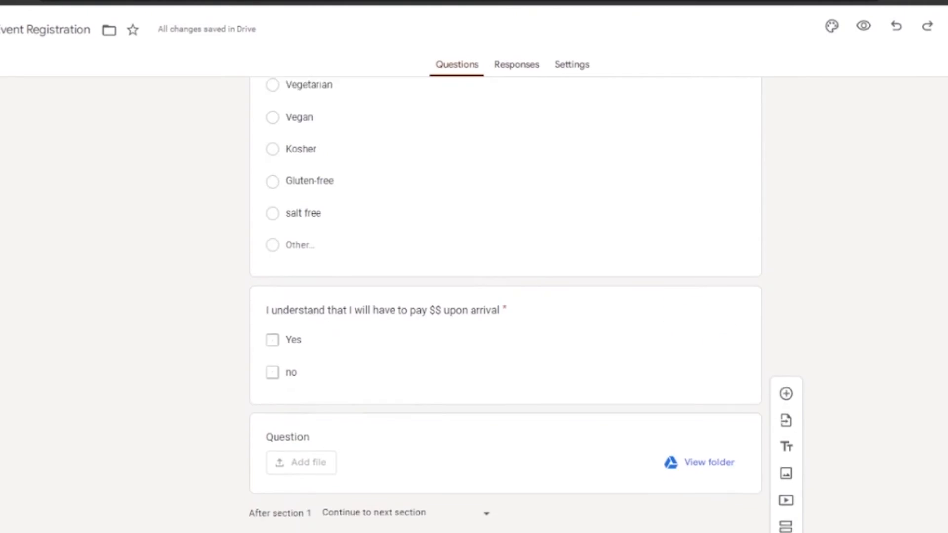
pyautogui.scroll(-3, 502, 296)
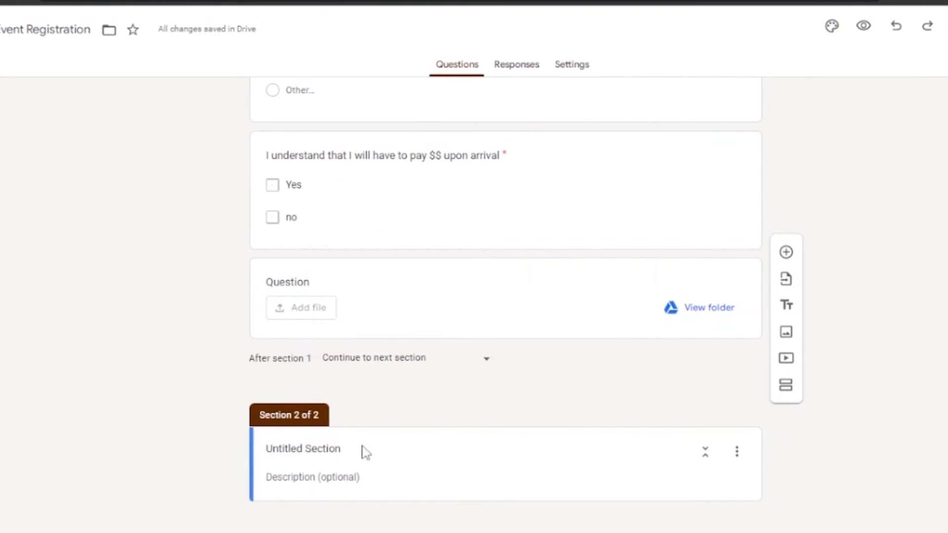
pyautogui.click(330, 447)
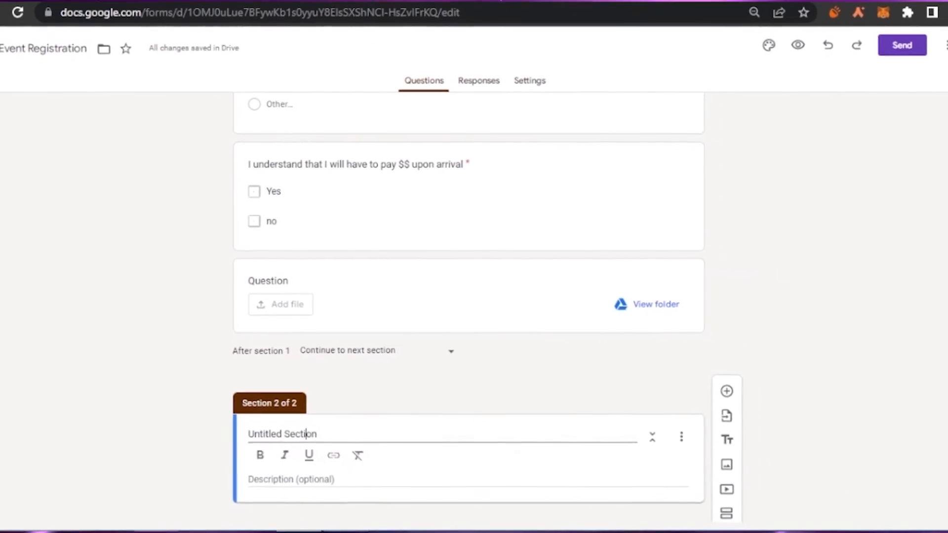
# Examine the form's email and HTML embed sending options, then close them without sending.
pyautogui.scroll(15, 469, 296)
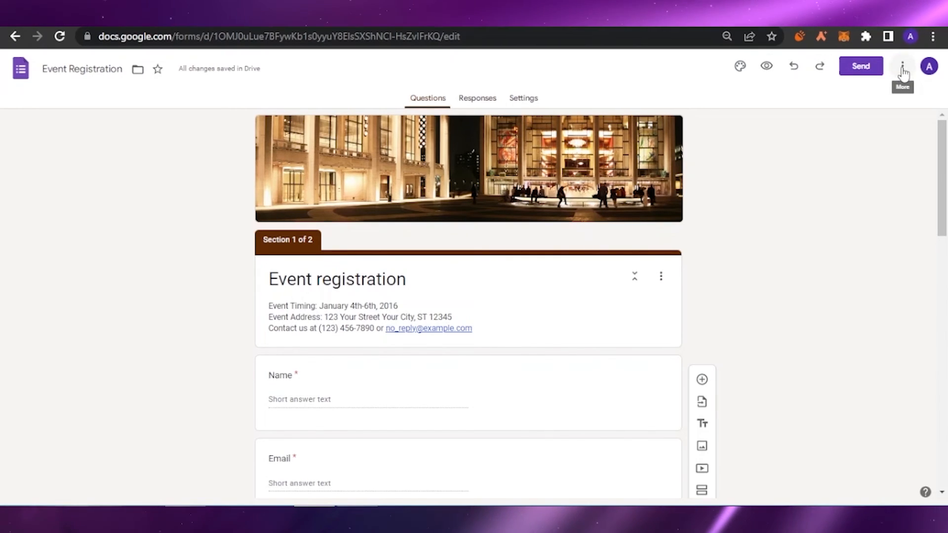
pyautogui.click(865, 67)
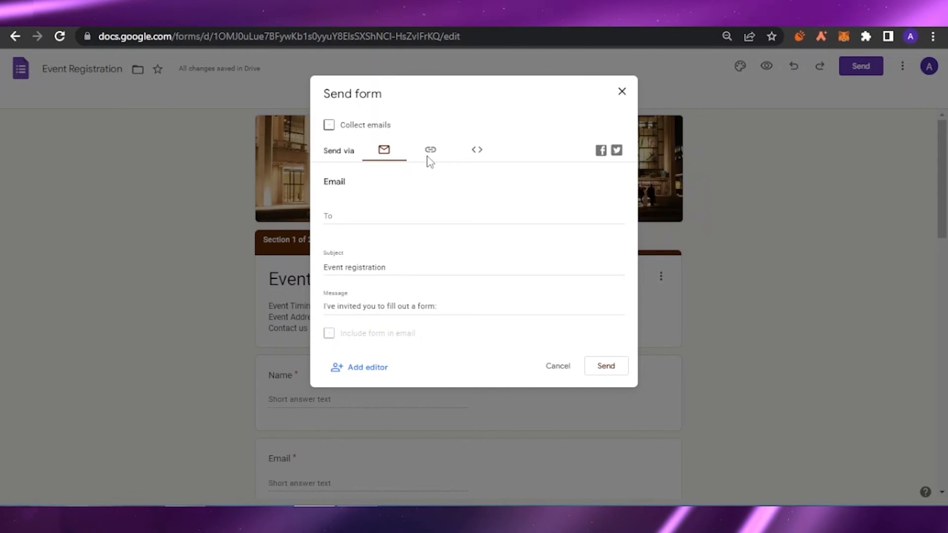
pyautogui.click(476, 154)
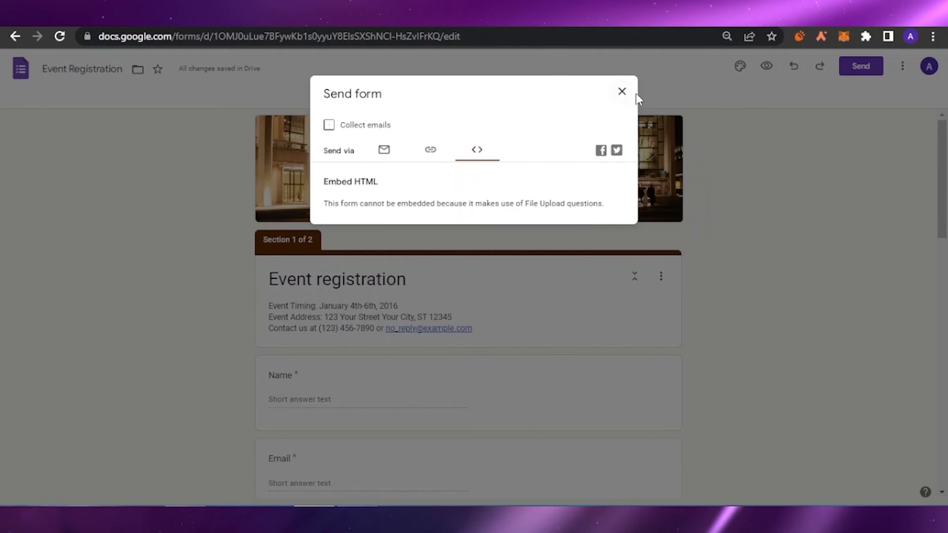
pyautogui.click(623, 92)
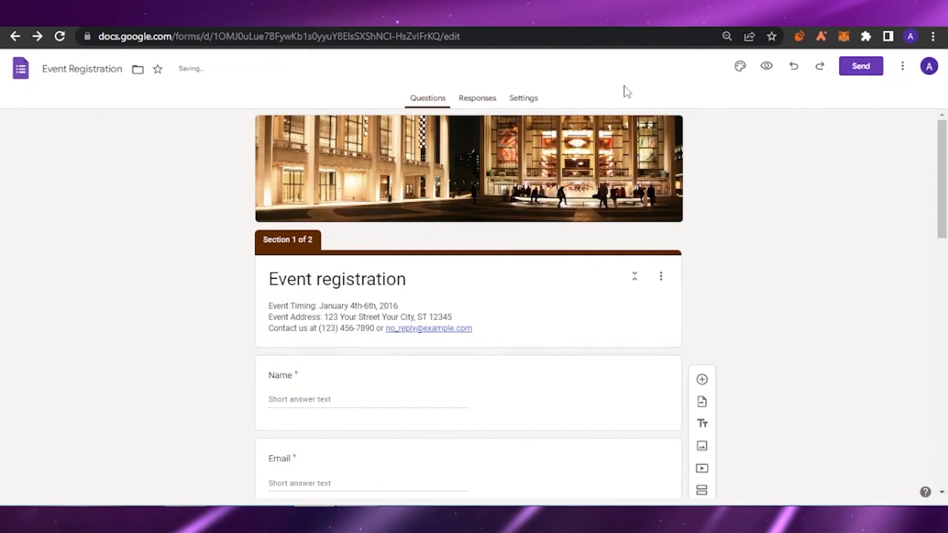